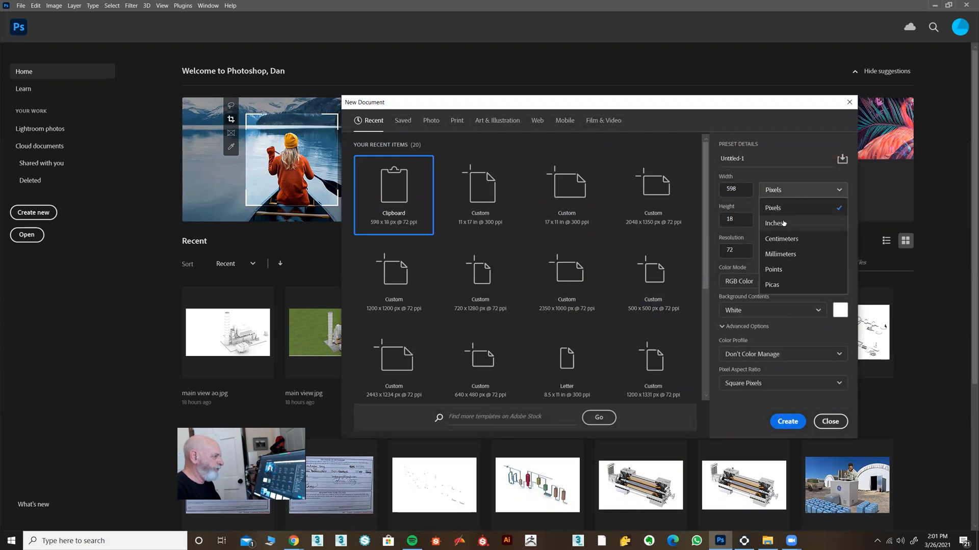
Create a portrait 11 x 17 inch document at 300 pixels/inch, RGB with a white background, and fit it in view
{"action": "left_click", "coordinate": [781, 225]}
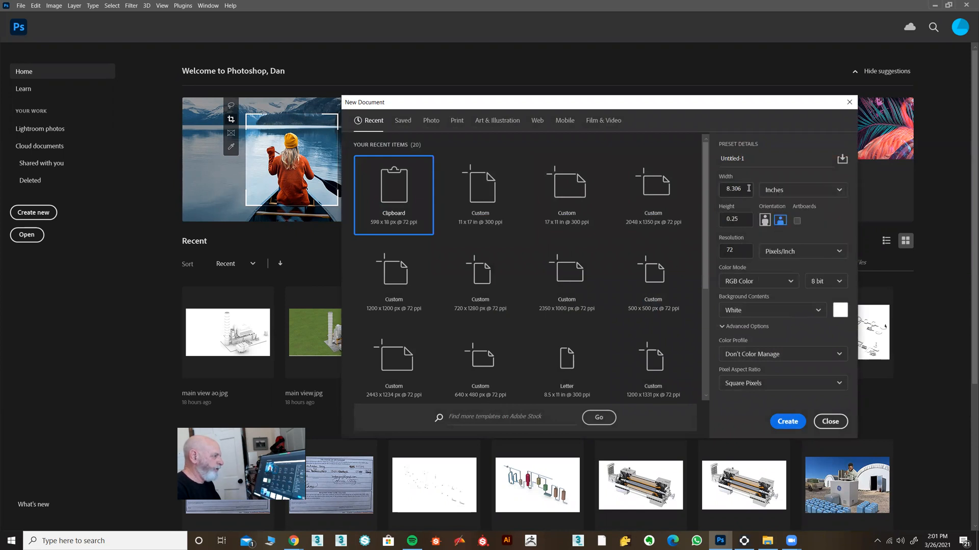
{"action": "left_click_drag", "start_coordinate": [743, 189], "coordinate": [721, 191]}
{"action": "left_click", "coordinate": [567, 205]}
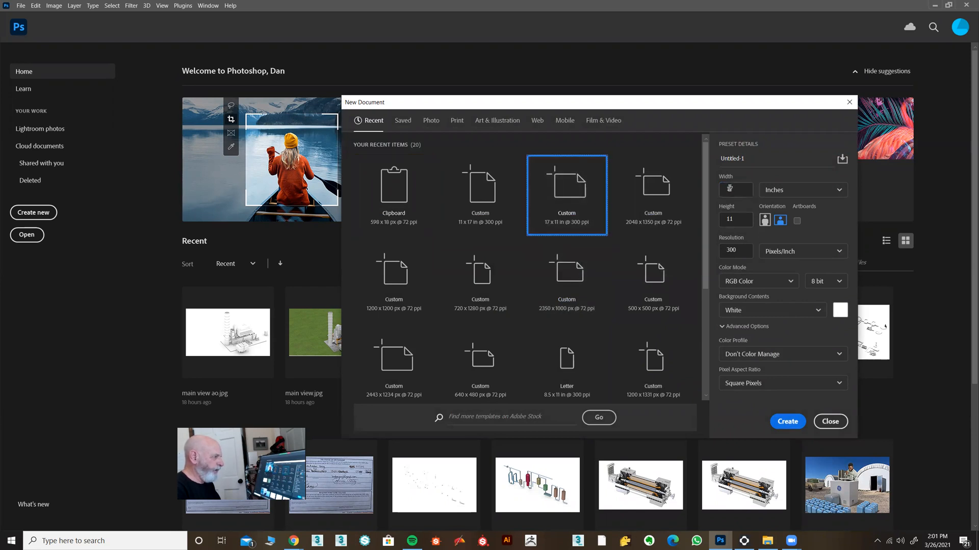
{"action": "left_click", "coordinate": [761, 222]}
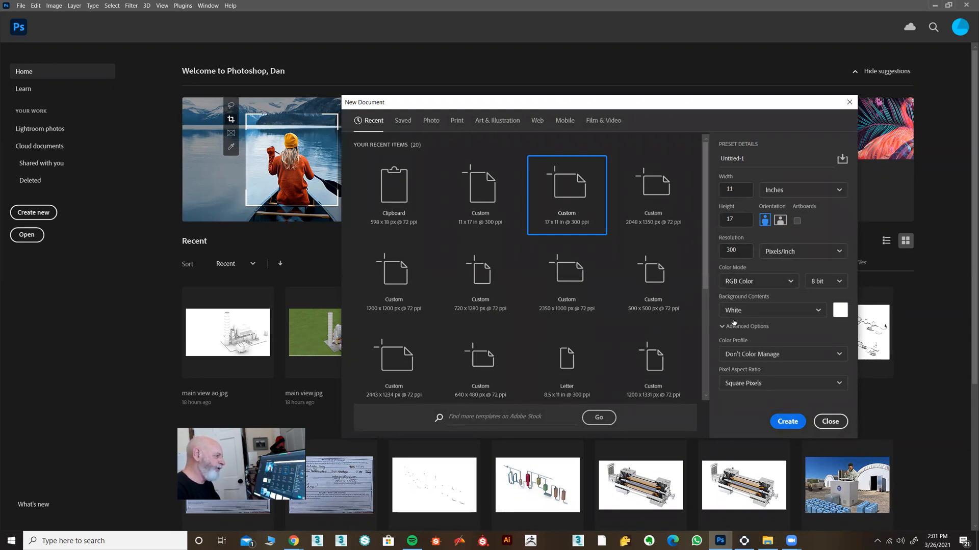
{"action": "left_click", "coordinate": [787, 422]}
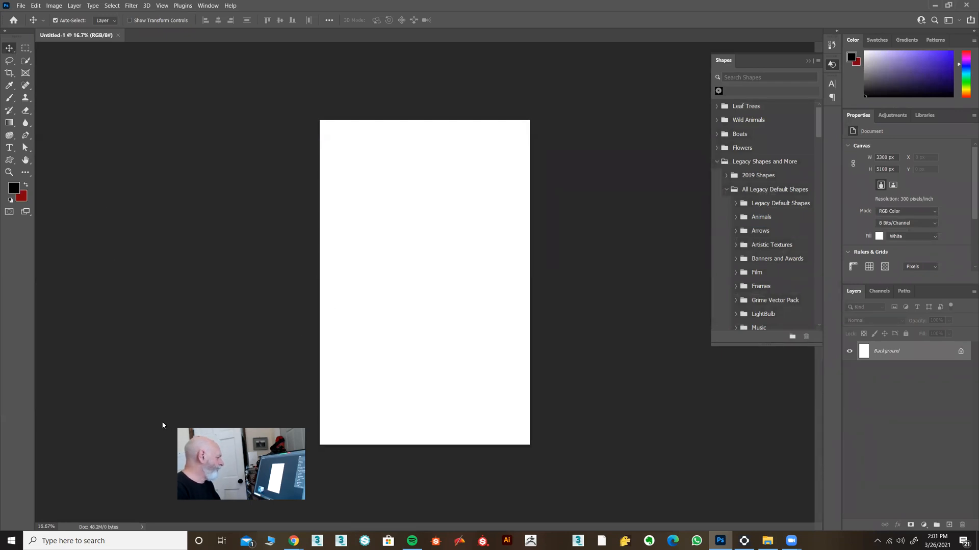
{"action": "double_click", "coordinate": [25, 160]}
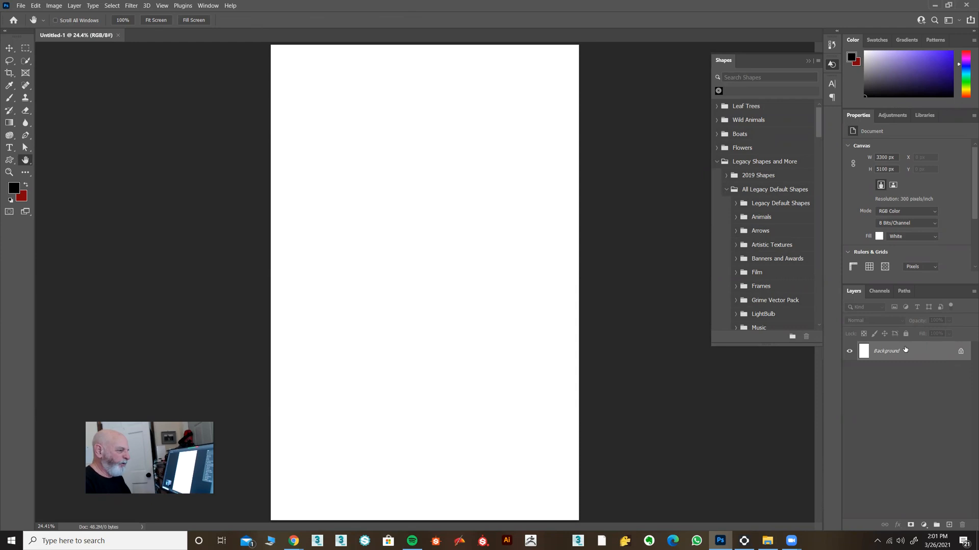
Add a Solid Color fill layer above the background in bright sky blue
{"action": "left_click", "coordinate": [923, 525]}
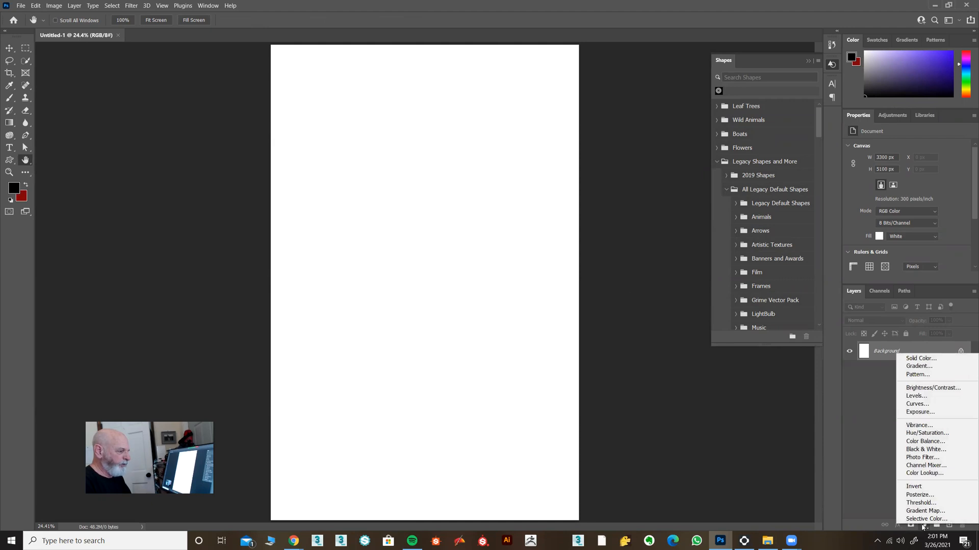
{"action": "left_click", "coordinate": [848, 445]}
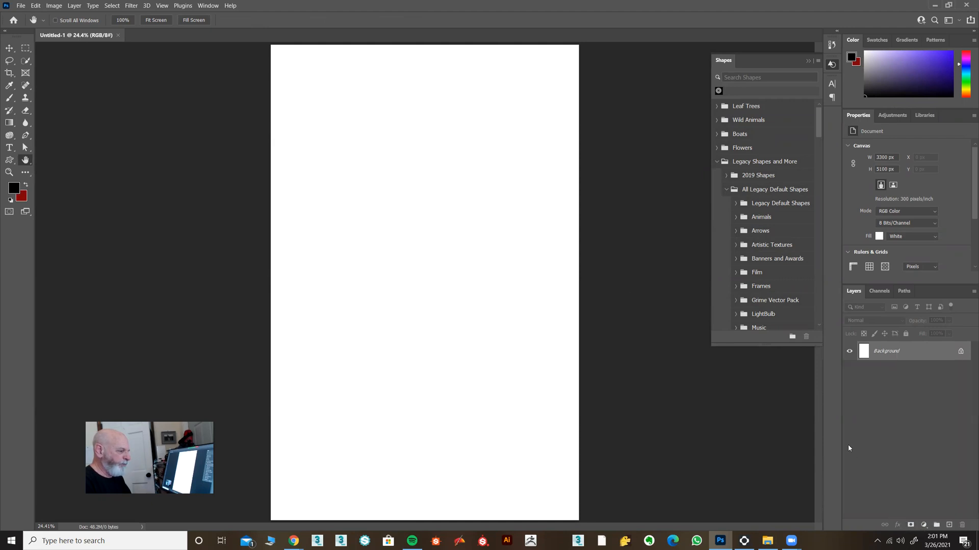
{"action": "left_click", "coordinate": [923, 525]}
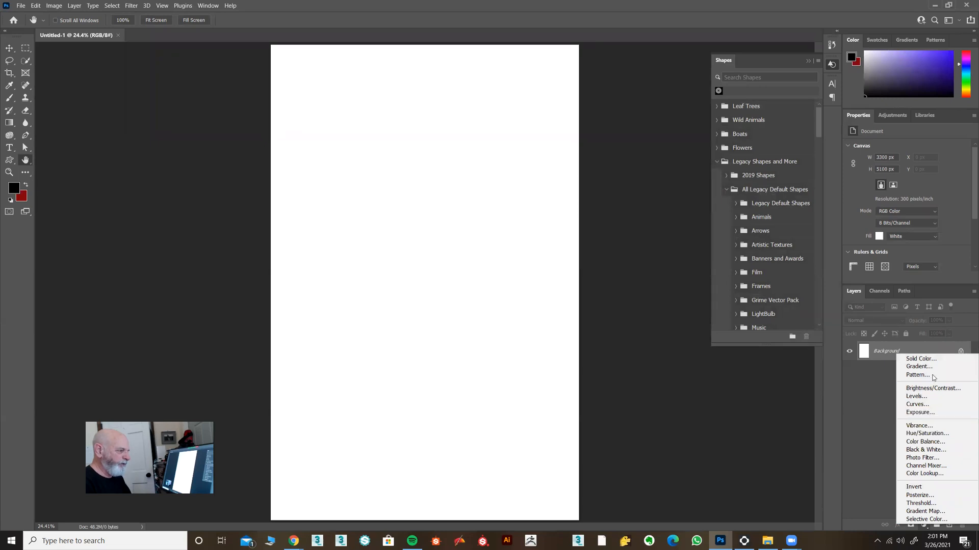
{"action": "left_click", "coordinate": [925, 359]}
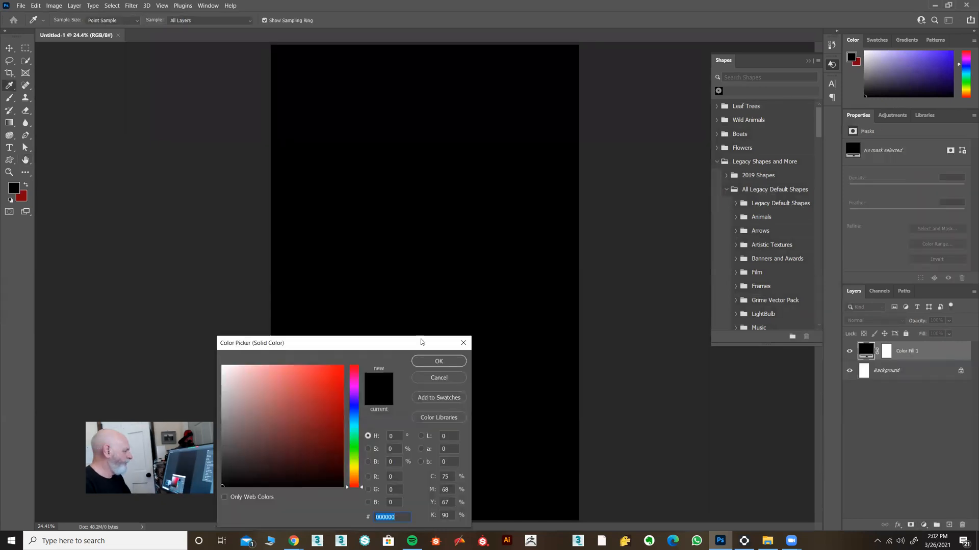
{"action": "mouse_move", "coordinate": [349, 425]}
{"action": "left_mouse_down"}
{"action": "mouse_move", "coordinate": [356, 392]}
{"action": "mouse_move", "coordinate": [342, 366]}
{"action": "left_mouse_up"}
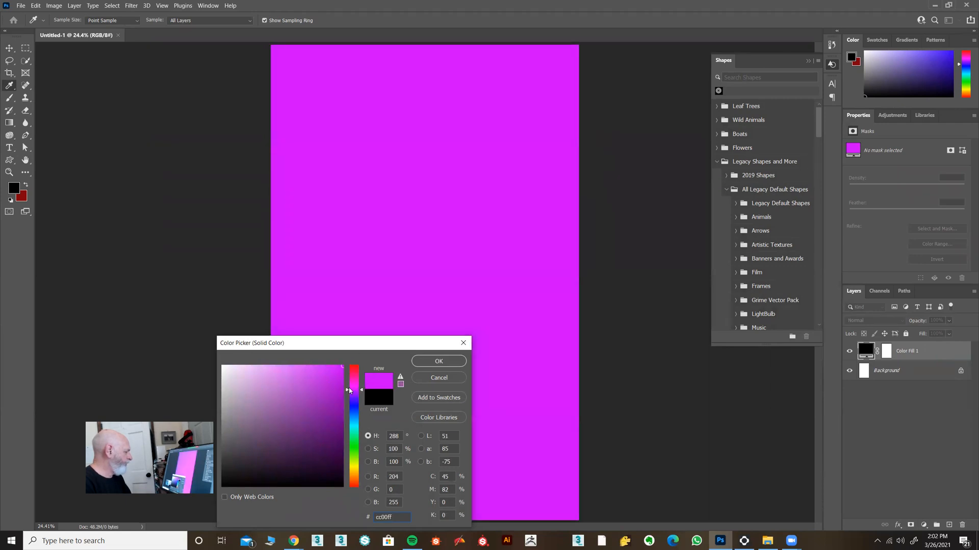
{"action": "left_click_drag", "start_coordinate": [350, 403], "coordinate": [352, 421]}
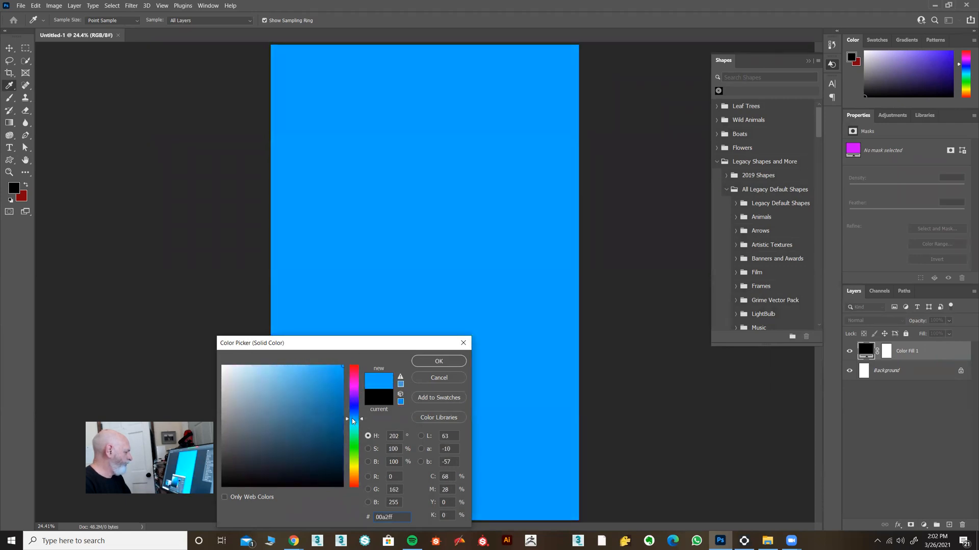
{"action": "left_click", "coordinate": [356, 421]}
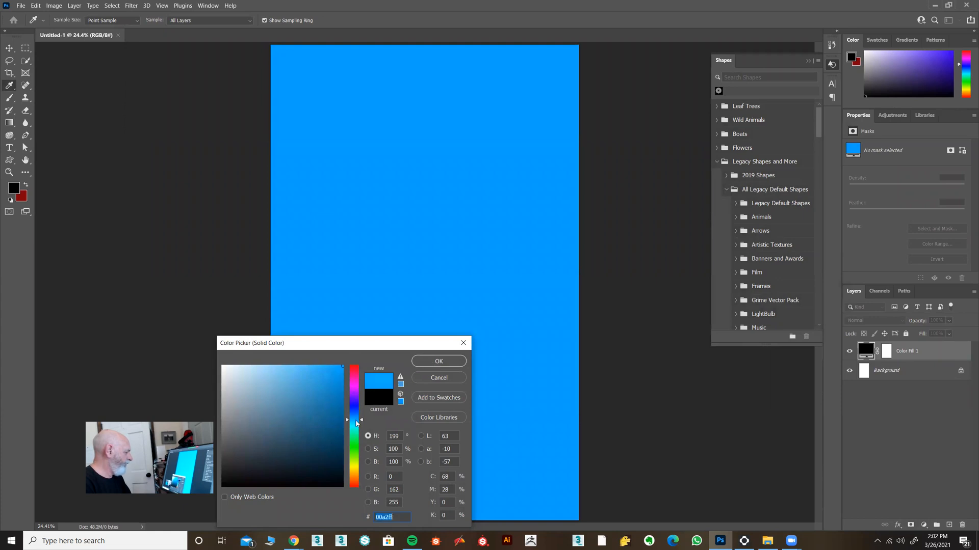
{"action": "left_click", "coordinate": [446, 362]}
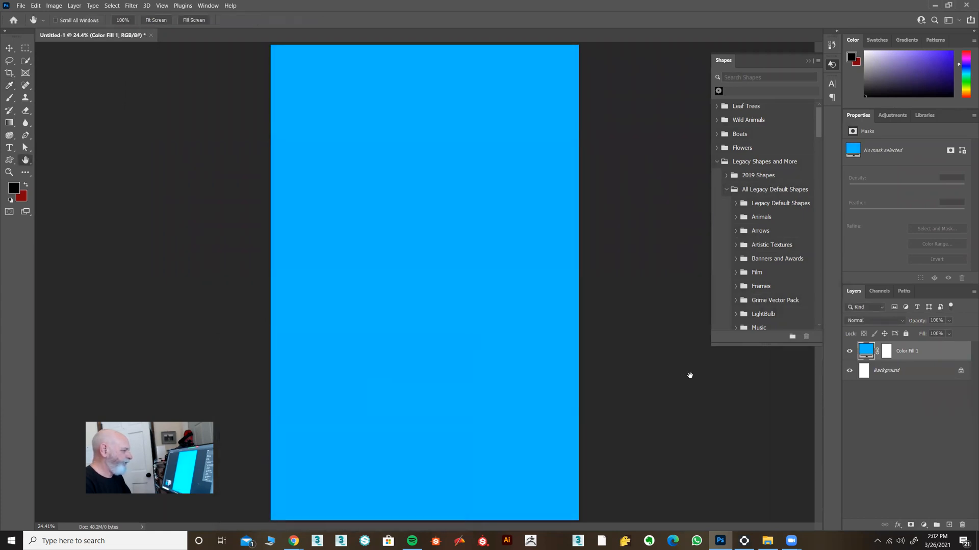
{"action": "double_click", "coordinate": [866, 349]}
{"action": "mouse_move", "coordinate": [348, 417]}
{"action": "left_mouse_down"}
{"action": "mouse_move", "coordinate": [348, 404]}
{"action": "mouse_move", "coordinate": [348, 418]}
{"action": "left_mouse_up"}
{"action": "left_click", "coordinate": [431, 378]}
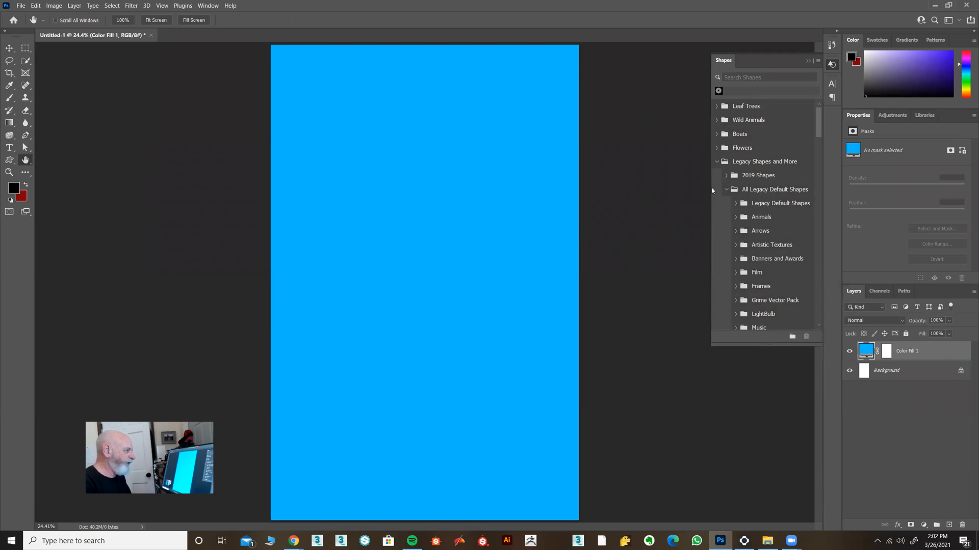
Collapse the Legacy Shapes and More group and activate the Custom Shape tool
{"action": "left_click", "coordinate": [718, 161]}
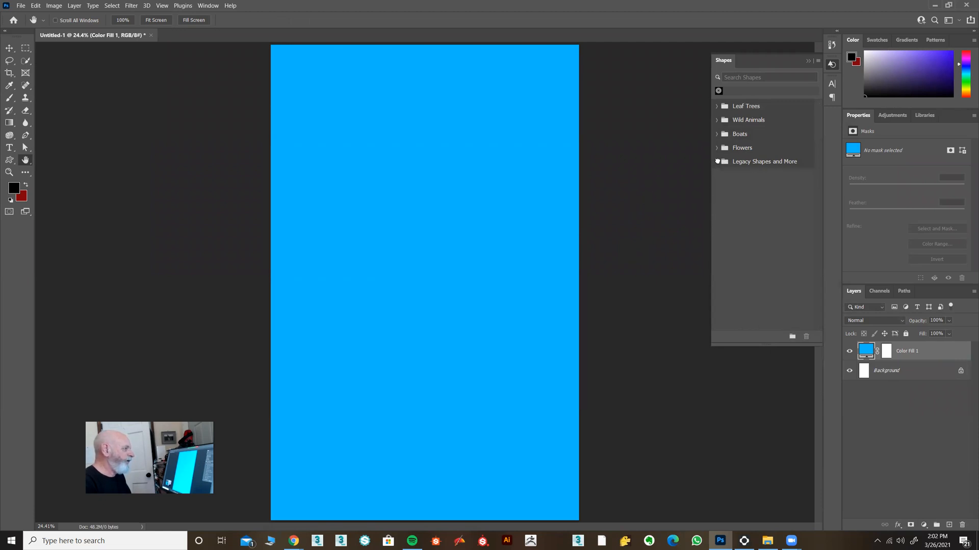
{"action": "left_click", "coordinate": [11, 162]}
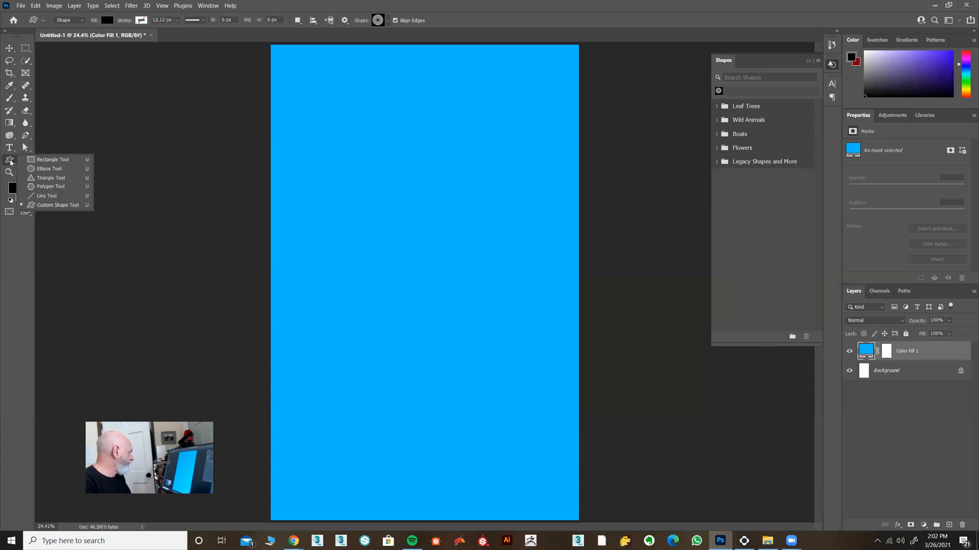
{"action": "left_click", "coordinate": [49, 205]}
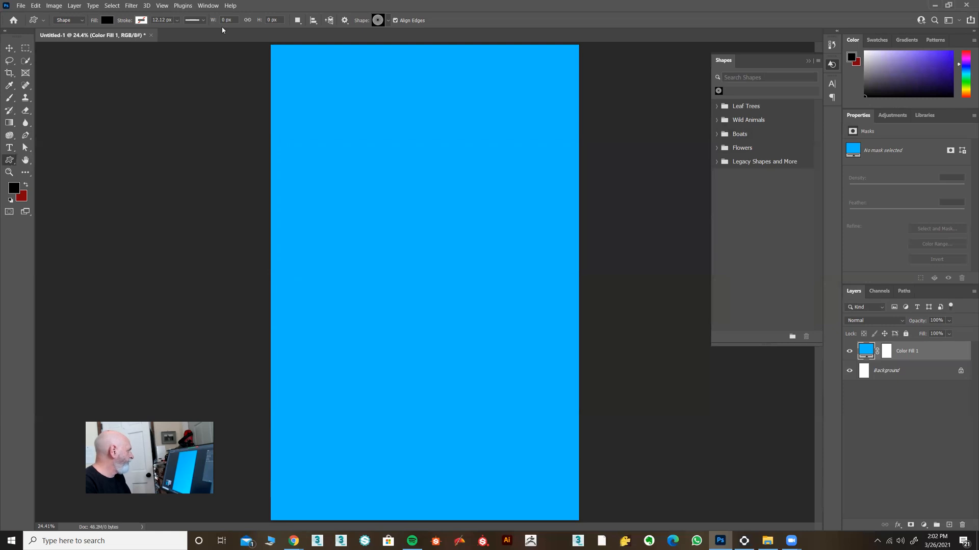
{"action": "left_click", "coordinate": [389, 21]}
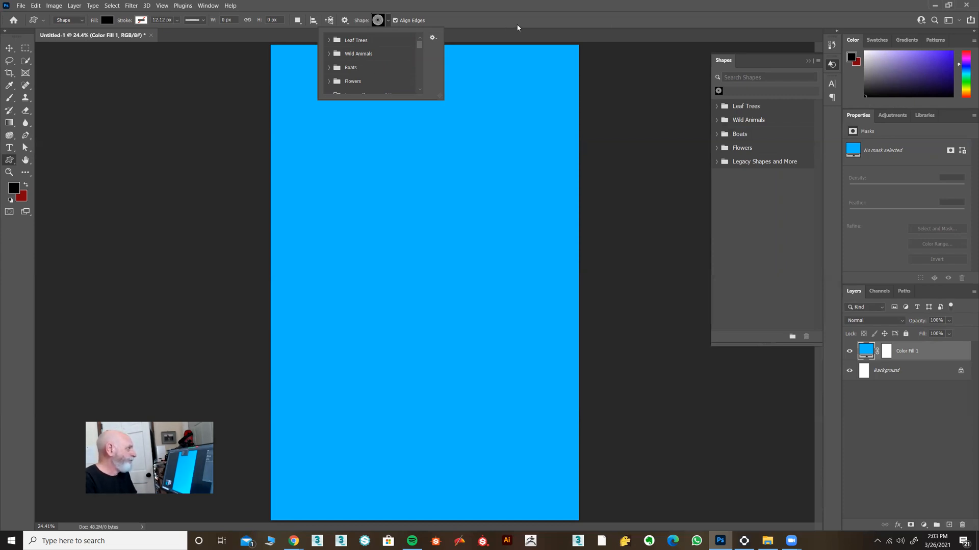
{"action": "left_click", "coordinate": [663, 14]}
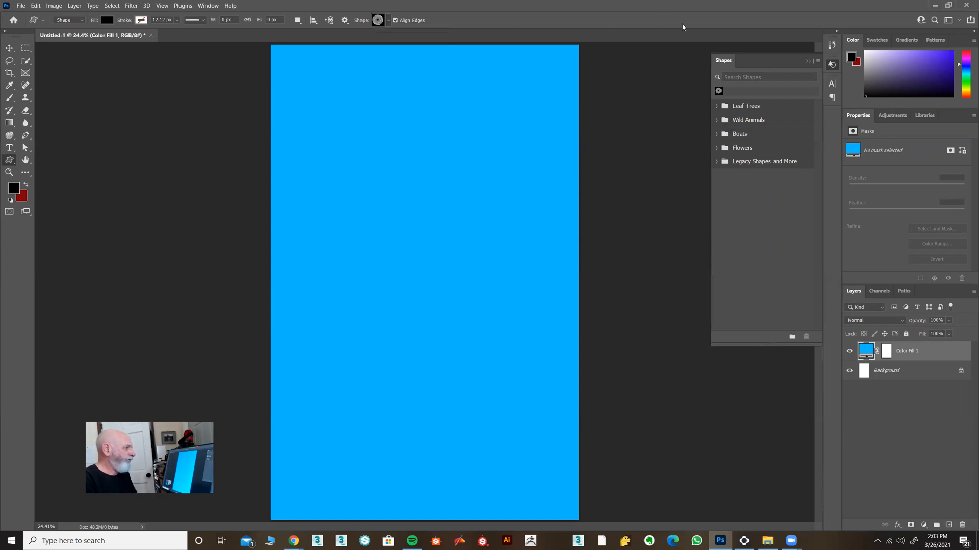
Hide and redisplay the shape library, then load the Legacy Shapes and More set into it
{"action": "left_click", "coordinate": [805, 61]}
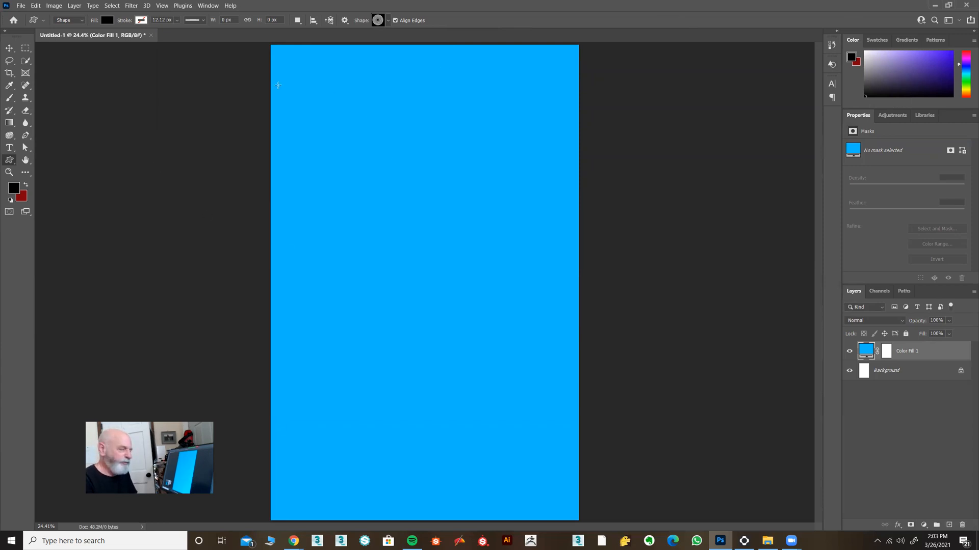
{"action": "left_click", "coordinate": [209, 7]}
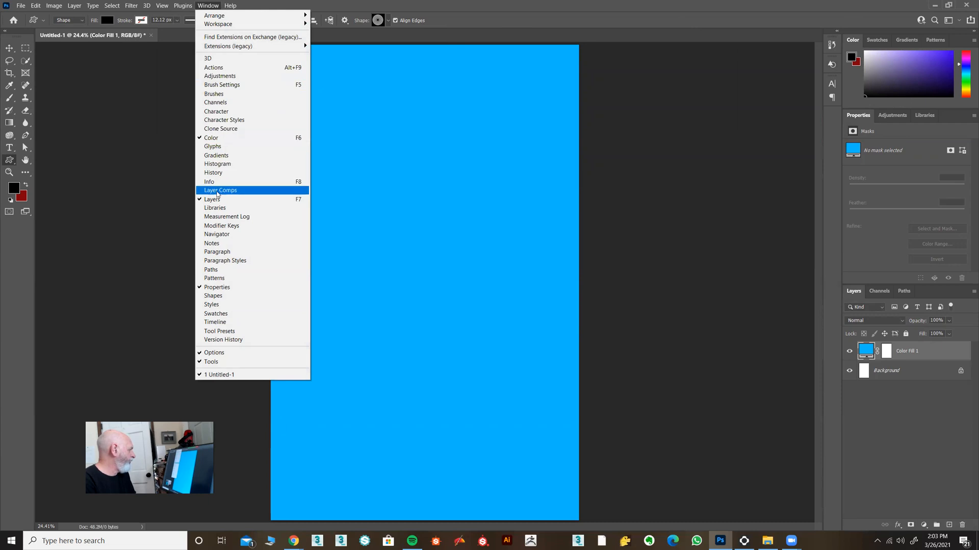
{"action": "left_click", "coordinate": [213, 296]}
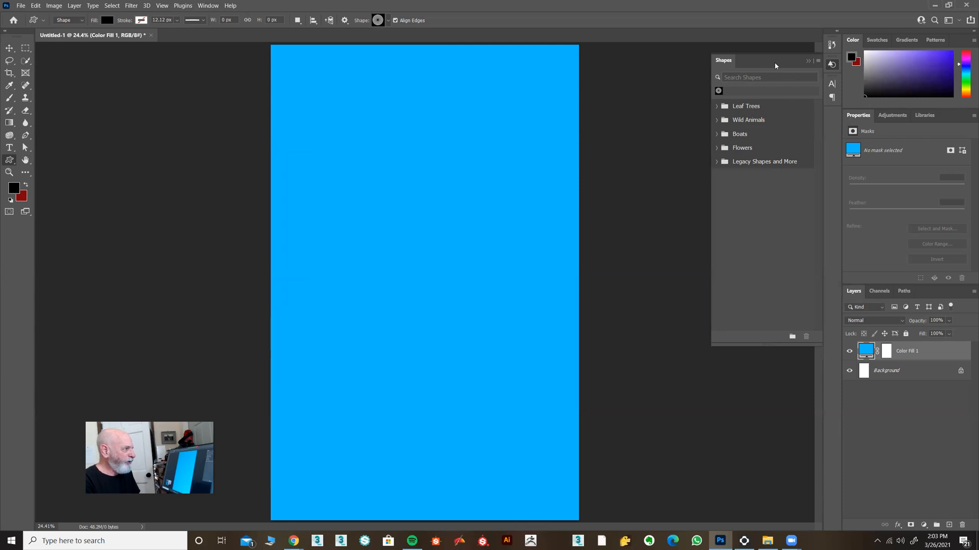
{"action": "left_click", "coordinate": [818, 61]}
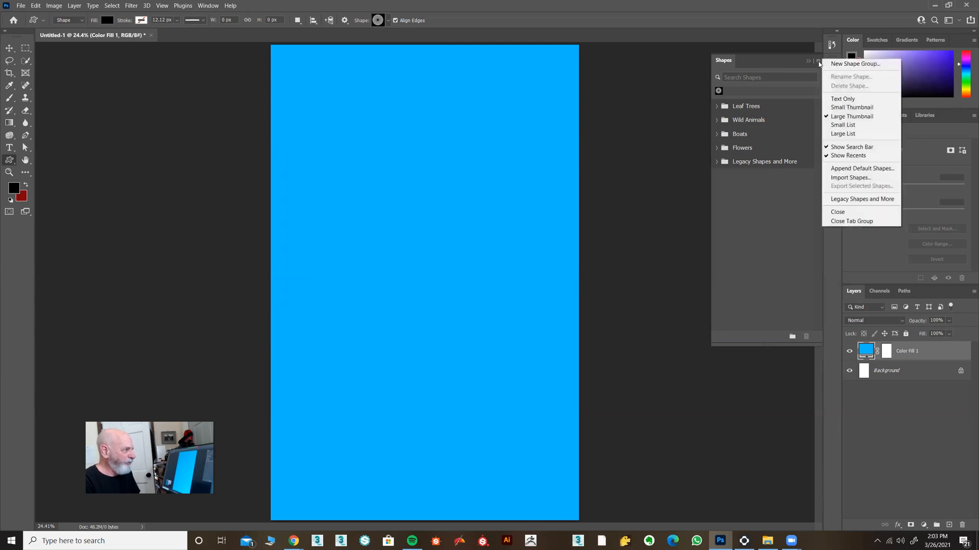
{"action": "left_click", "coordinate": [871, 199]}
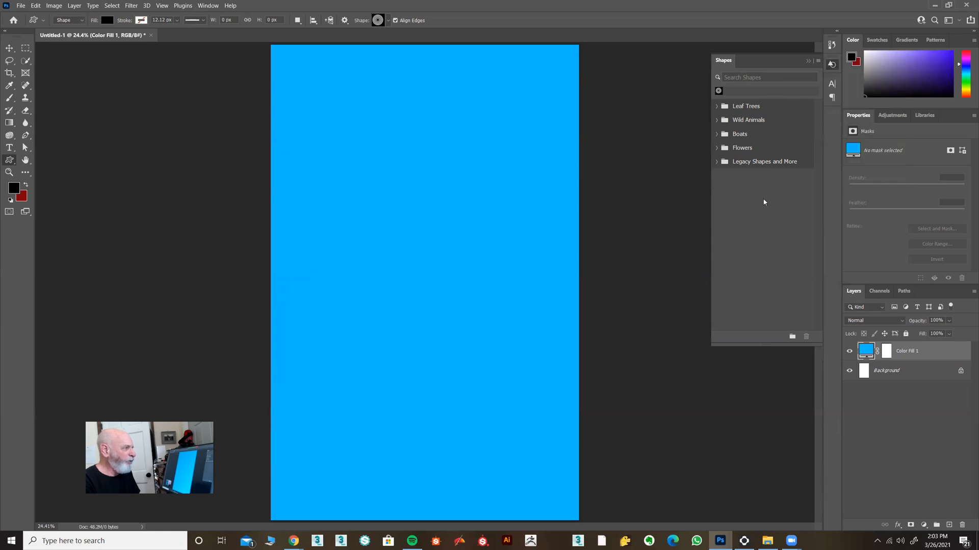
Draw the Registration Target 2 sunburst from All Legacy Default Shapes, about 5793 px across, centred roughly on the page
{"action": "left_click", "coordinate": [717, 162]}
{"action": "left_click", "coordinate": [725, 189]}
{"action": "left_click", "coordinate": [725, 176]}
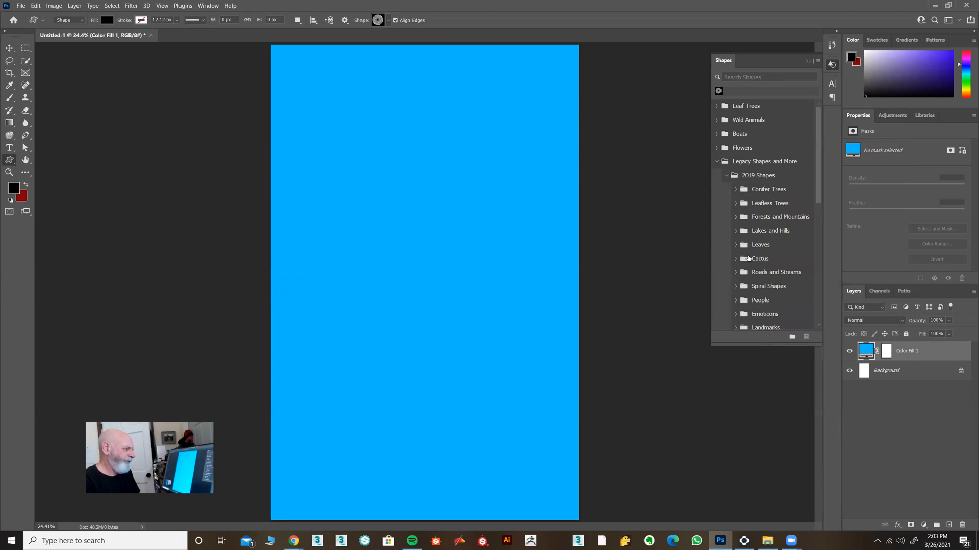
{"action": "left_click", "coordinate": [725, 176]}
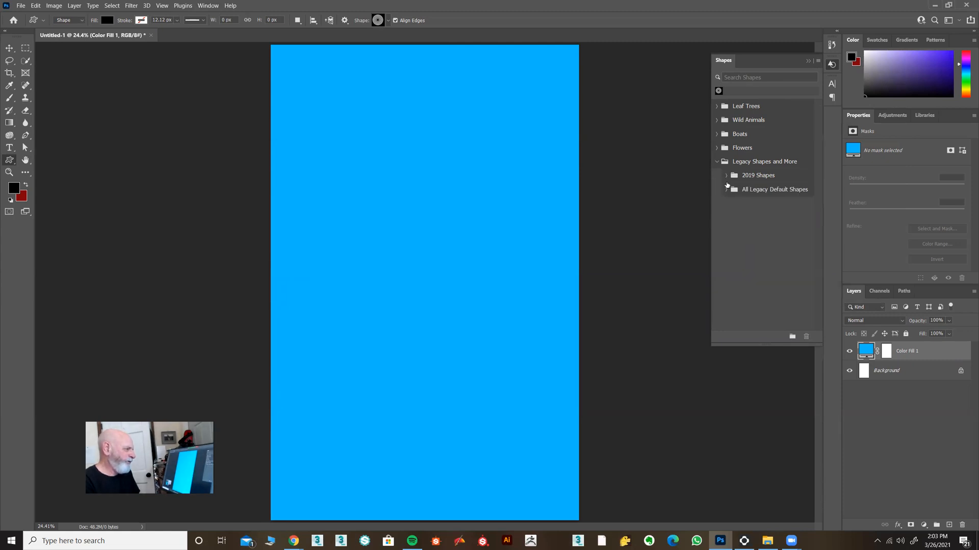
{"action": "left_click", "coordinate": [726, 190]}
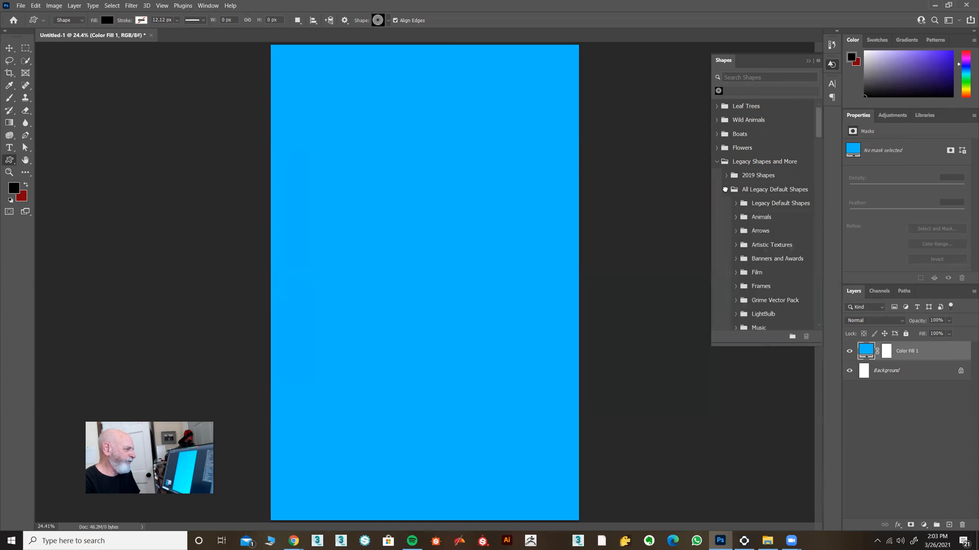
{"action": "scroll", "coordinate": [753, 209], "scroll_direction": "down", "scroll_amount": 5}
{"action": "scroll", "coordinate": [753, 209], "scroll_direction": "down", "scroll_amount": 9}
{"action": "scroll", "coordinate": [753, 210], "scroll_direction": "down", "scroll_amount": 7}
{"action": "scroll", "coordinate": [754, 209], "scroll_direction": "down", "scroll_amount": 5}
{"action": "left_click_drag", "start_coordinate": [818, 176], "coordinate": [817, 292]}
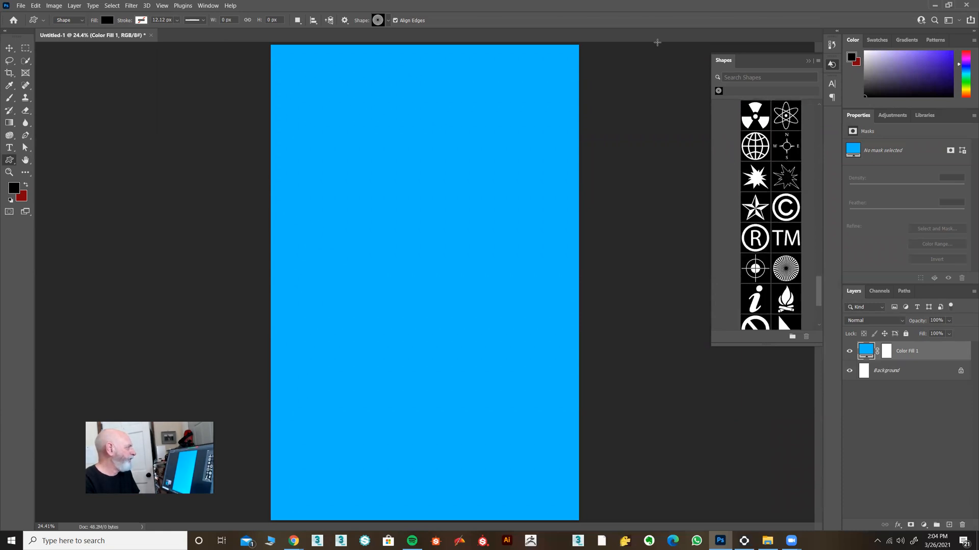
{"action": "mouse_move", "coordinate": [432, 280]}
{"action": "left_mouse_down"}
{"action": "mouse_move", "coordinate": [443, 267]}
{"action": "mouse_move", "coordinate": [662, 449]}
{"action": "mouse_move", "coordinate": [766, 513]}
{"action": "left_mouse_up"}
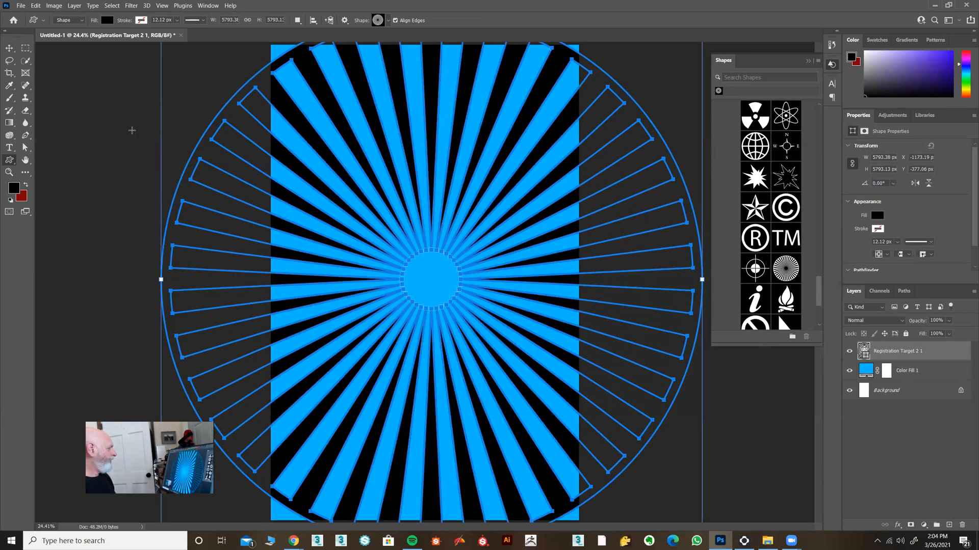
Scale the sunburst shape up to about 113% so its rays extend well past the page edges, and deselect it
{"action": "left_click", "coordinate": [10, 172]}
{"action": "left_click_drag", "start_coordinate": [422, 238], "coordinate": [431, 237]}
{"action": "key", "text": "ctrl+t"}
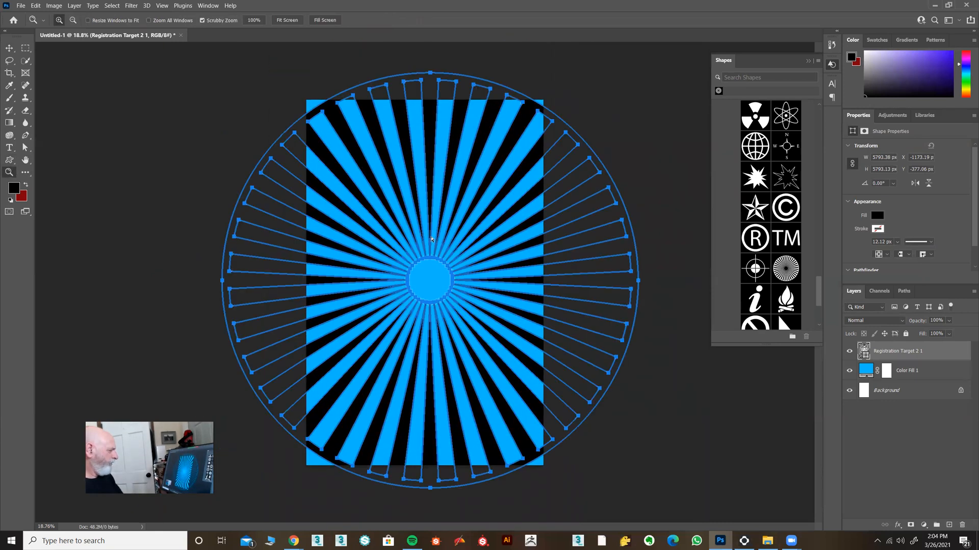
{"action": "left_click_drag", "start_coordinate": [220, 71], "coordinate": [195, 45]}
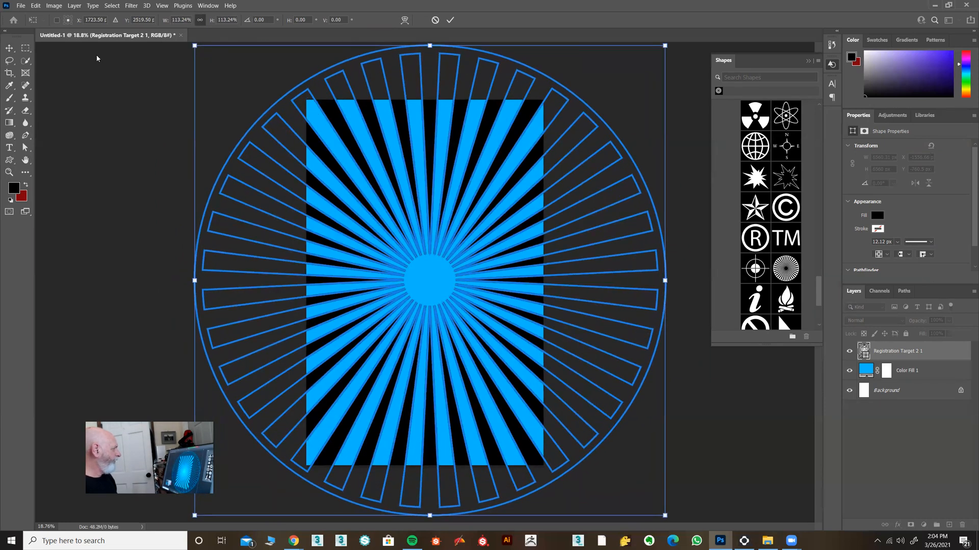
{"action": "key", "text": "Return"}
{"action": "left_click", "coordinate": [178, 121]}
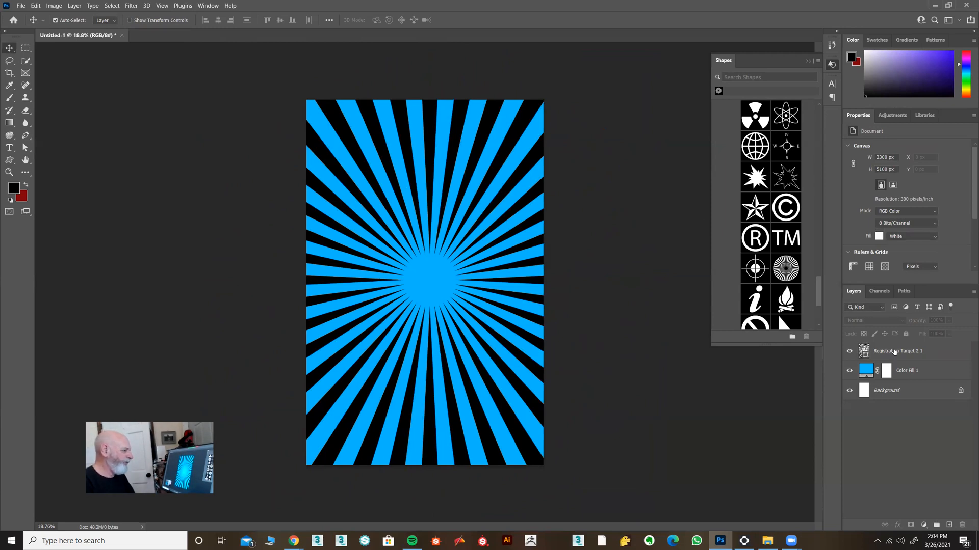
Recolour the sunburst shape's fill to bright magenta
{"action": "double_click", "coordinate": [865, 352]}
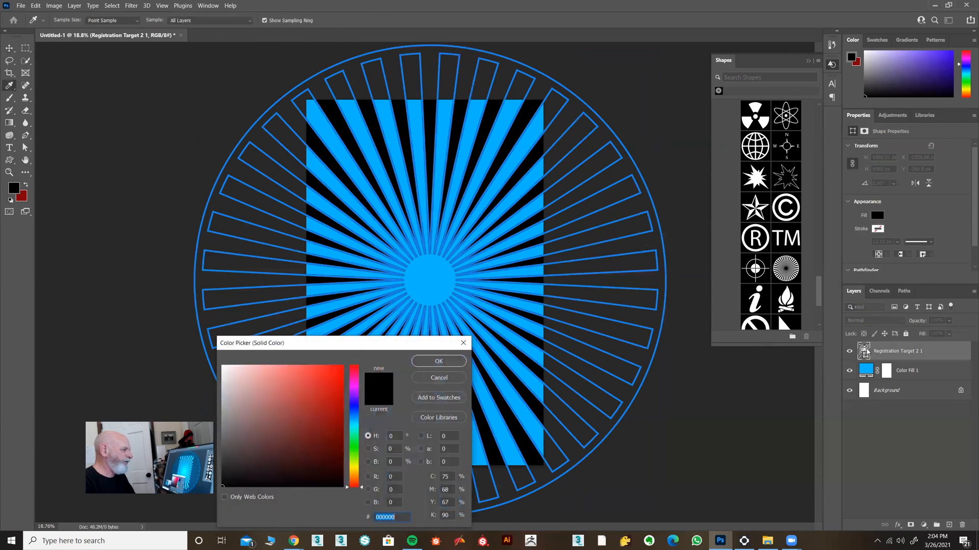
{"action": "type", "text": "ff0000"}
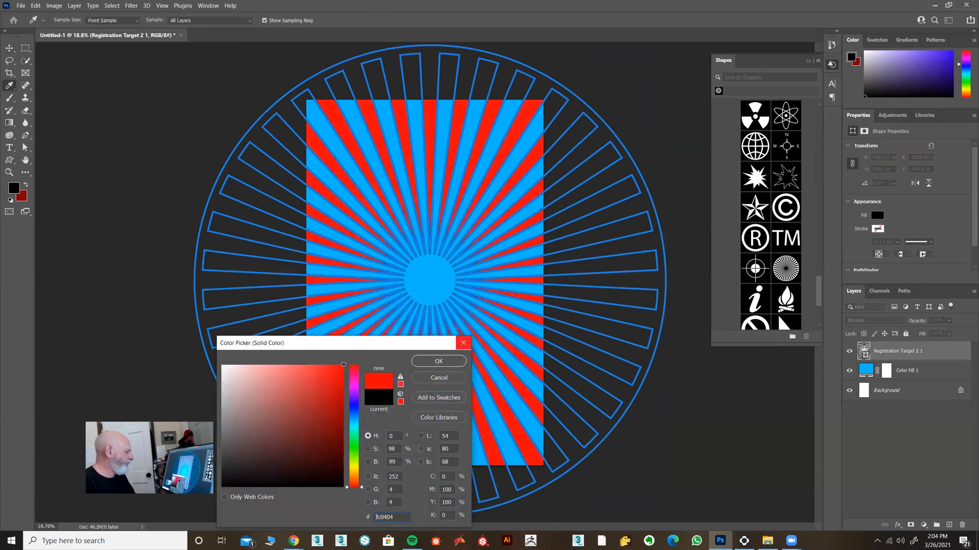
{"action": "left_click_drag", "start_coordinate": [359, 415], "coordinate": [356, 391]}
{"action": "left_click", "coordinate": [427, 363]}
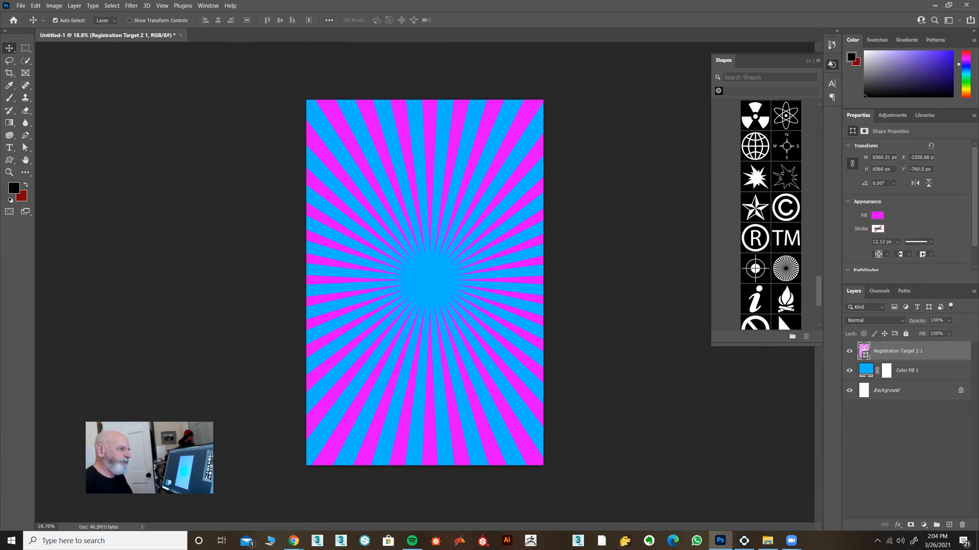
Switch to Chrome and browse the psychedelic Grateful Dead poster images for inspiration, opening the preview of the Memorial poster with sunburst rays
{"action": "key", "text": "alt+Tab"}
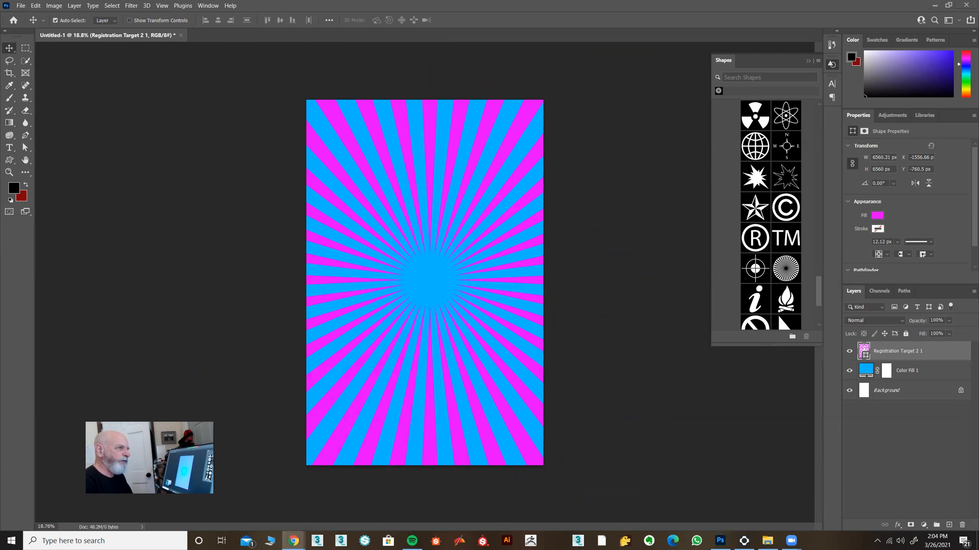
{"action": "key", "text": "super+shift+Left"}
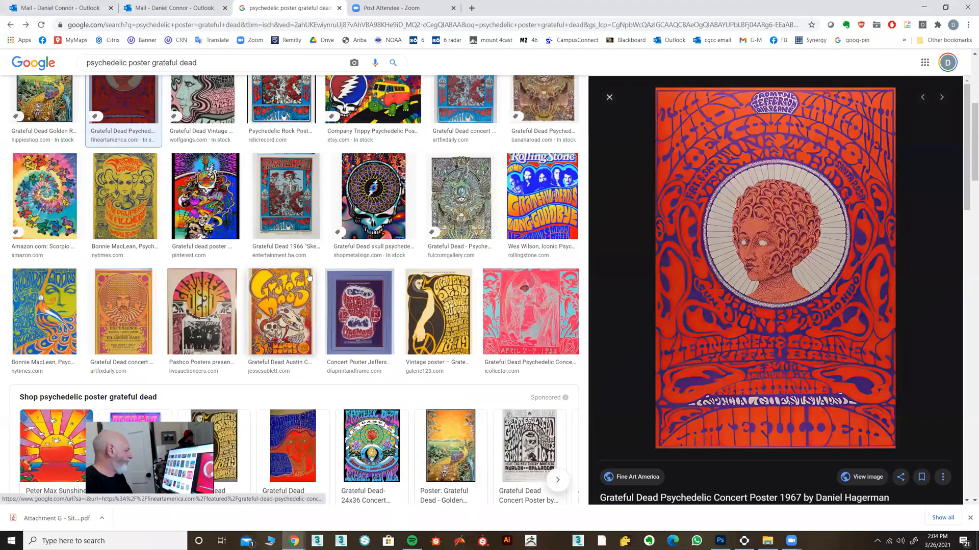
{"action": "scroll", "coordinate": [309, 277], "scroll_direction": "up", "scroll_amount": 6}
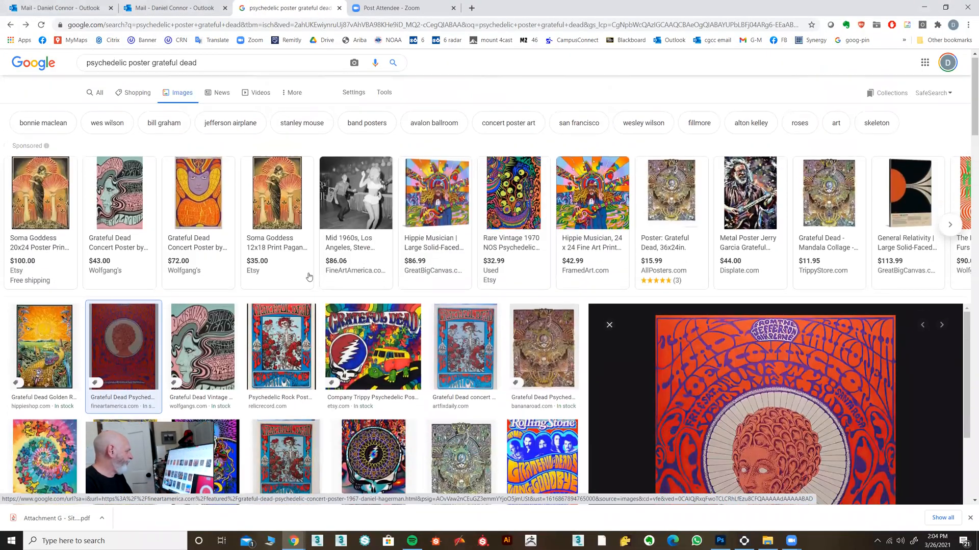
{"action": "scroll", "coordinate": [309, 276], "scroll_direction": "down", "scroll_amount": 8}
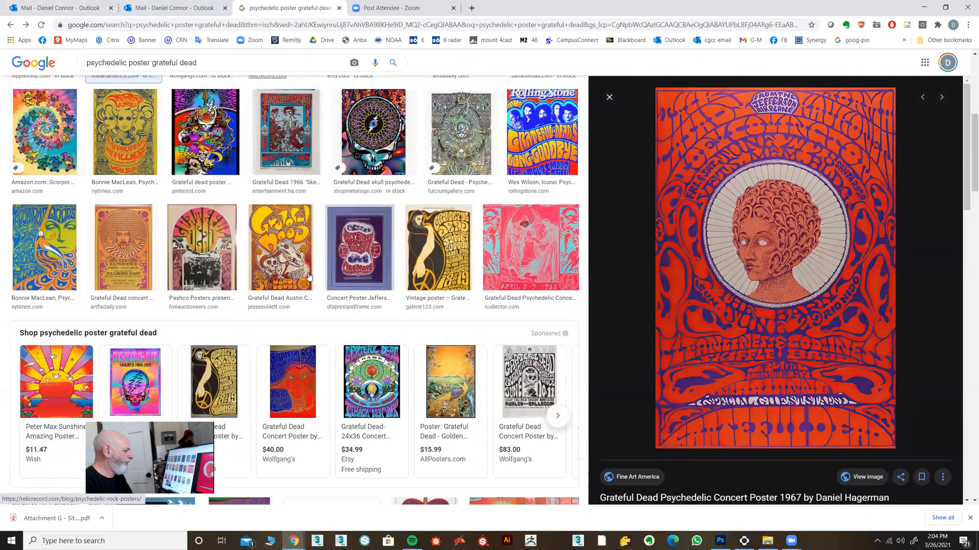
{"action": "scroll", "coordinate": [309, 277], "scroll_direction": "down", "scroll_amount": 3}
{"action": "scroll", "coordinate": [309, 277], "scroll_direction": "down", "scroll_amount": 2}
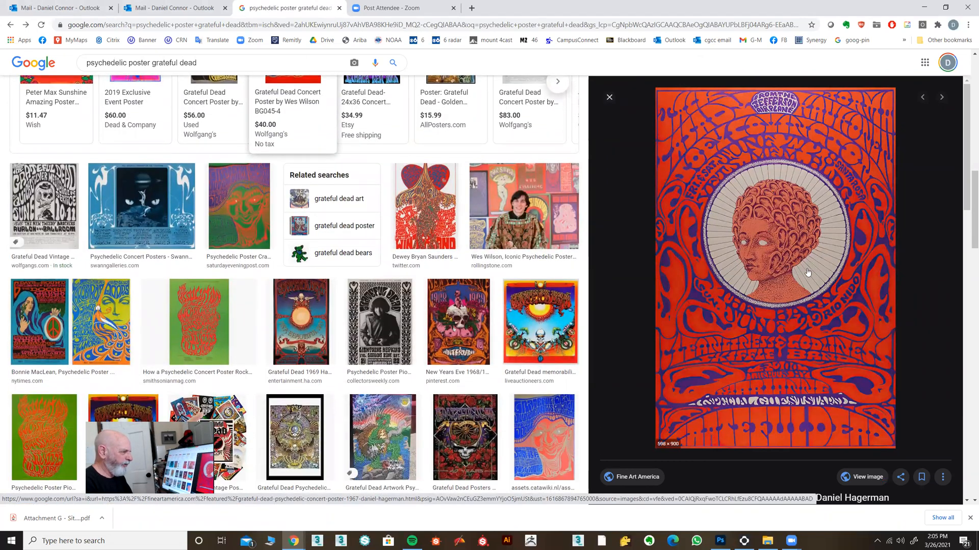
{"action": "scroll", "coordinate": [348, 379], "scroll_direction": "down", "scroll_amount": 7}
{"action": "scroll", "coordinate": [349, 380], "scroll_direction": "down", "scroll_amount": 10}
{"action": "scroll", "coordinate": [348, 380], "scroll_direction": "down", "scroll_amount": 5}
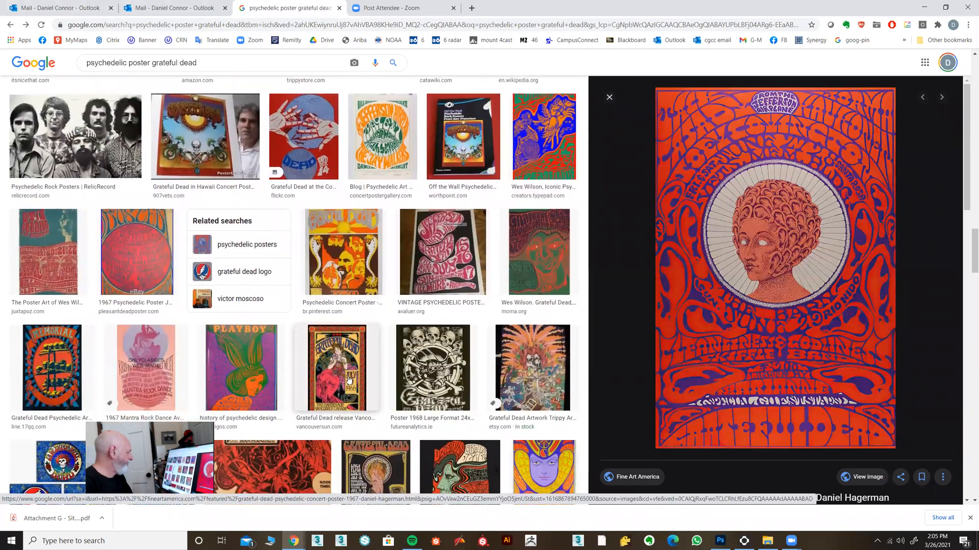
{"action": "scroll", "coordinate": [348, 380], "scroll_direction": "down", "scroll_amount": 2}
{"action": "scroll", "coordinate": [136, 253], "scroll_direction": "down", "scroll_amount": 2}
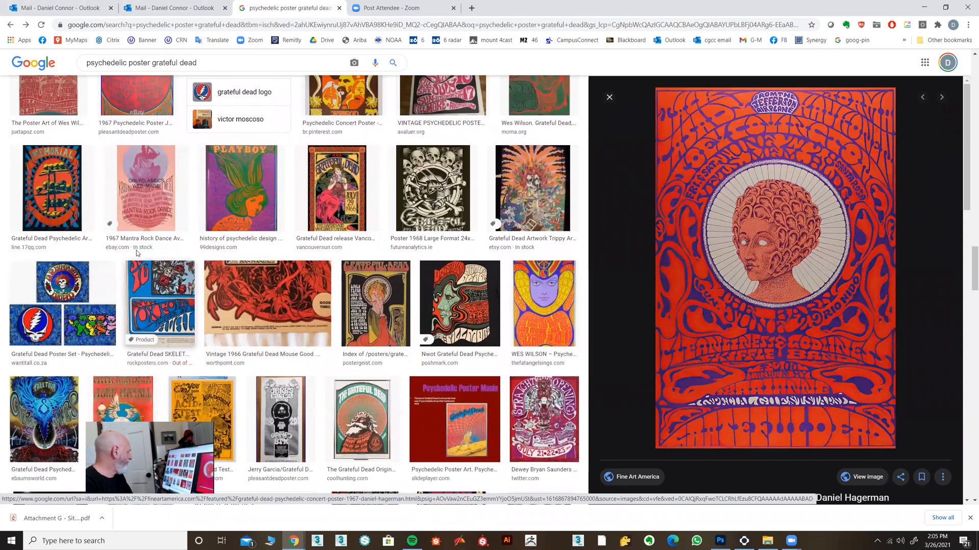
{"action": "left_click", "coordinate": [69, 225]}
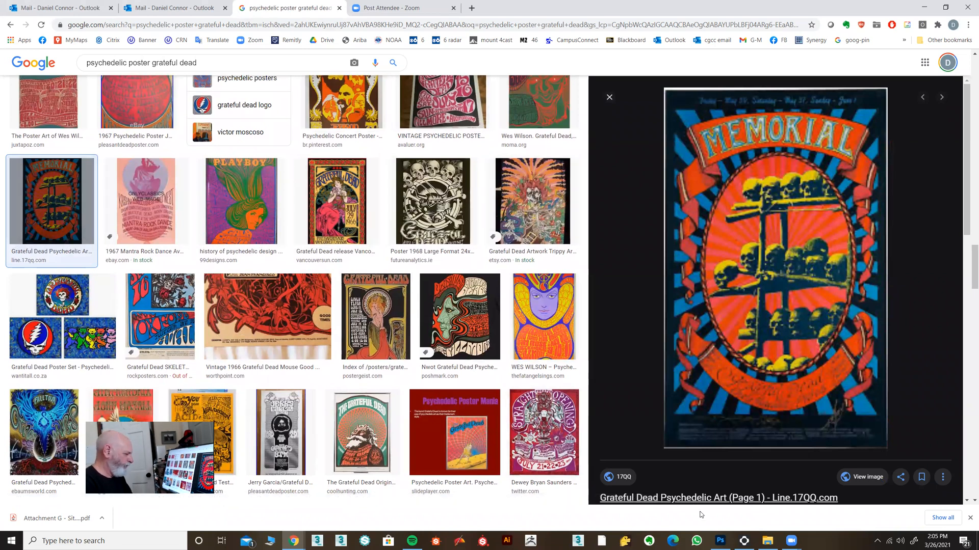
Check the sunburst artwork in Photoshop, return to the poster results in Chrome, and preview the pink and turquoise face poster from creators.typepad.com
{"action": "left_click", "coordinate": [719, 541]}
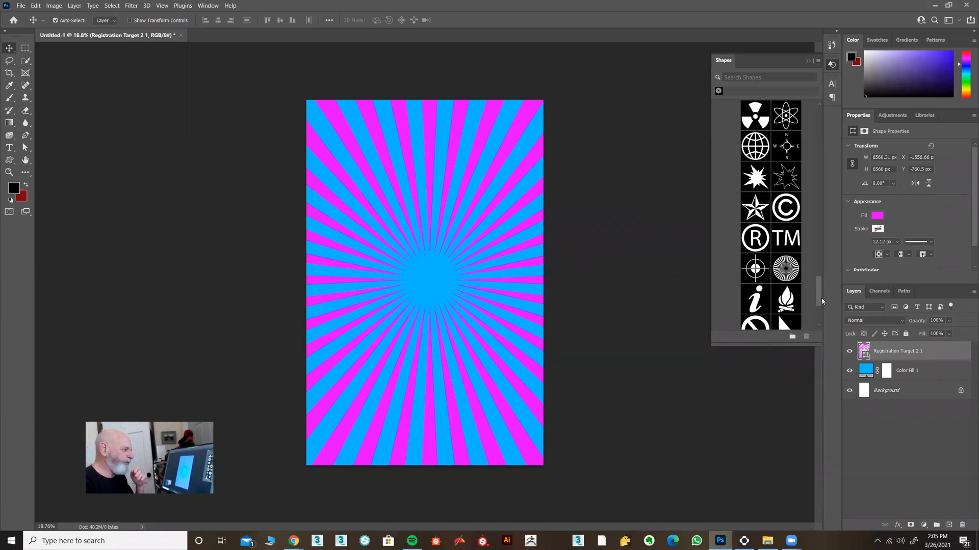
{"action": "mouse_move", "coordinate": [818, 298]}
{"action": "left_mouse_down"}
{"action": "mouse_move", "coordinate": [819, 310]}
{"action": "mouse_move", "coordinate": [819, 296]}
{"action": "left_mouse_up"}
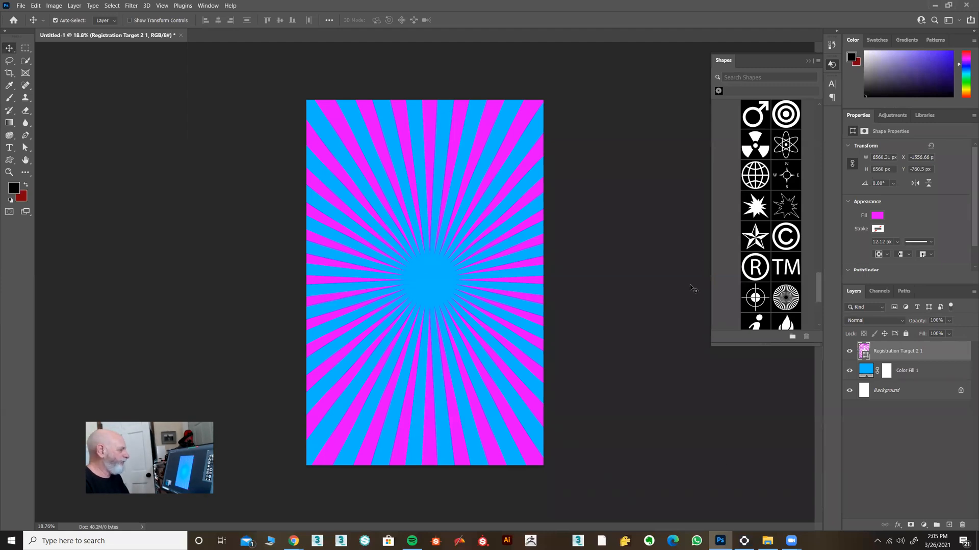
{"action": "mouse_move", "coordinate": [293, 541]}
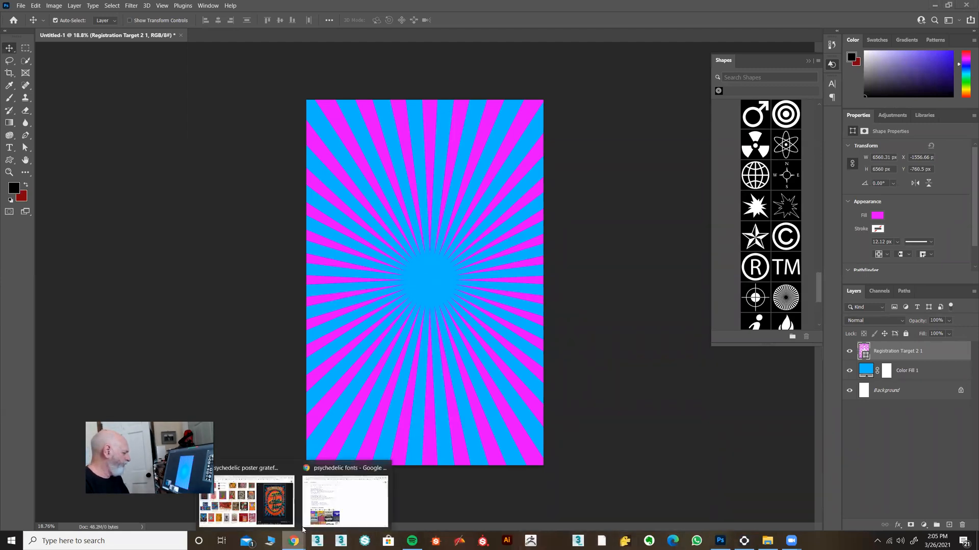
{"action": "left_click", "coordinate": [274, 516]}
{"action": "scroll", "coordinate": [370, 361], "scroll_direction": "up", "scroll_amount": 7}
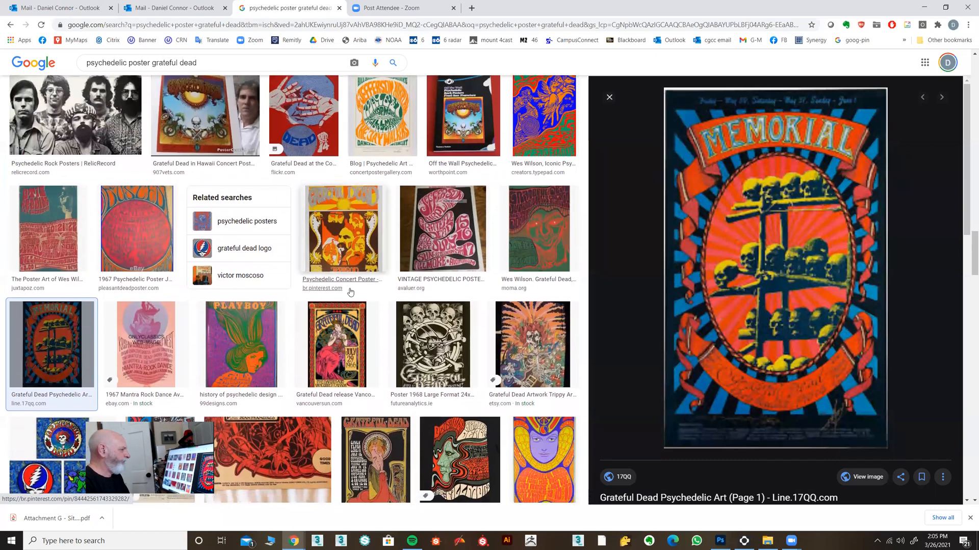
{"action": "scroll", "coordinate": [351, 292], "scroll_direction": "up", "scroll_amount": 5}
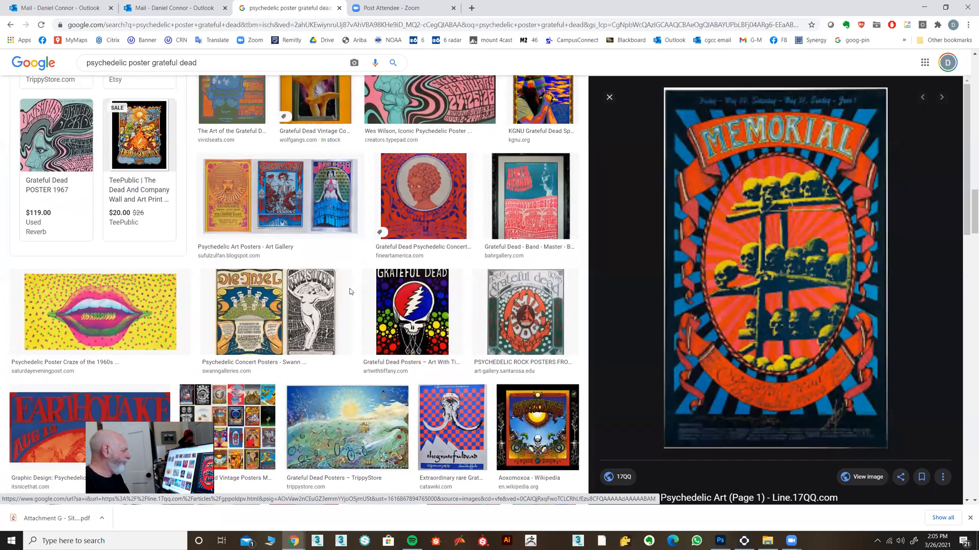
{"action": "scroll", "coordinate": [350, 292], "scroll_direction": "up", "scroll_amount": 2}
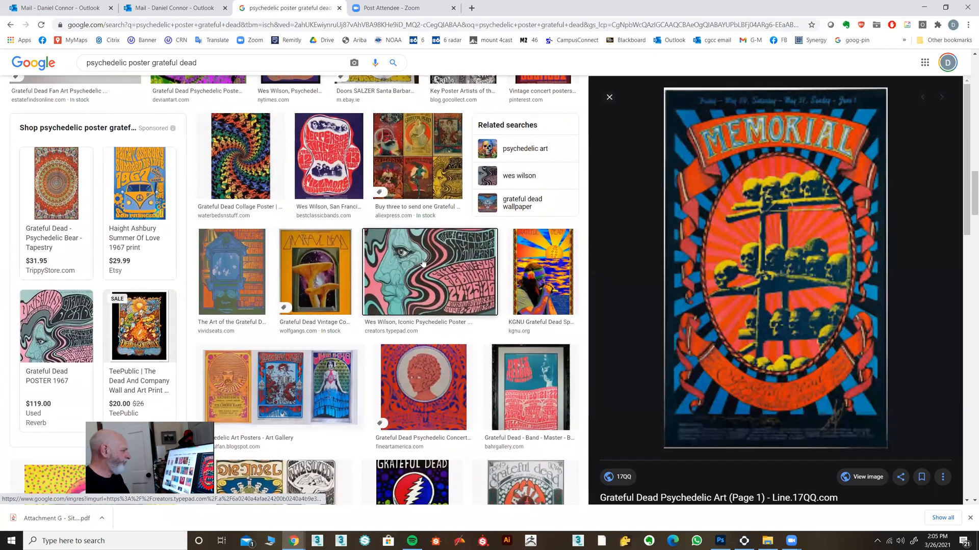
{"action": "left_click", "coordinate": [428, 285]}
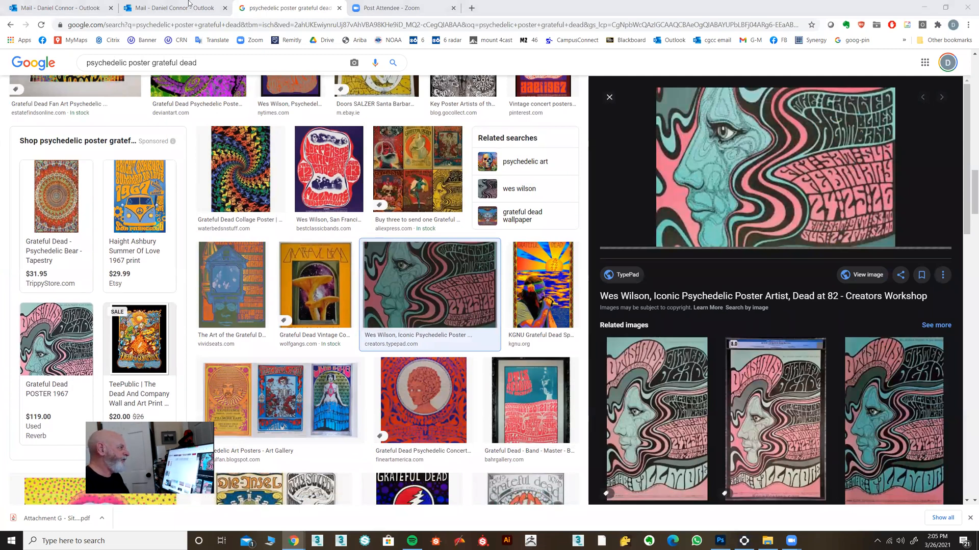
Bring the psychedelic fonts search tab into the main browser window and open the 30 Free Psychedelic Fonts result from 1001 Fonts
{"action": "left_click_drag", "start_coordinate": [196, 5], "coordinate": [190, 9]}
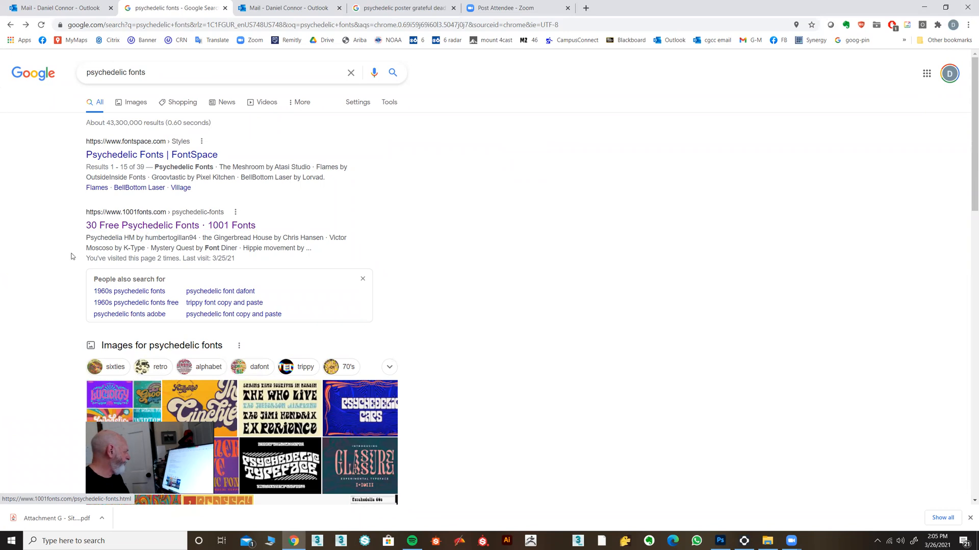
{"action": "scroll", "coordinate": [71, 255], "scroll_direction": "down", "scroll_amount": 7}
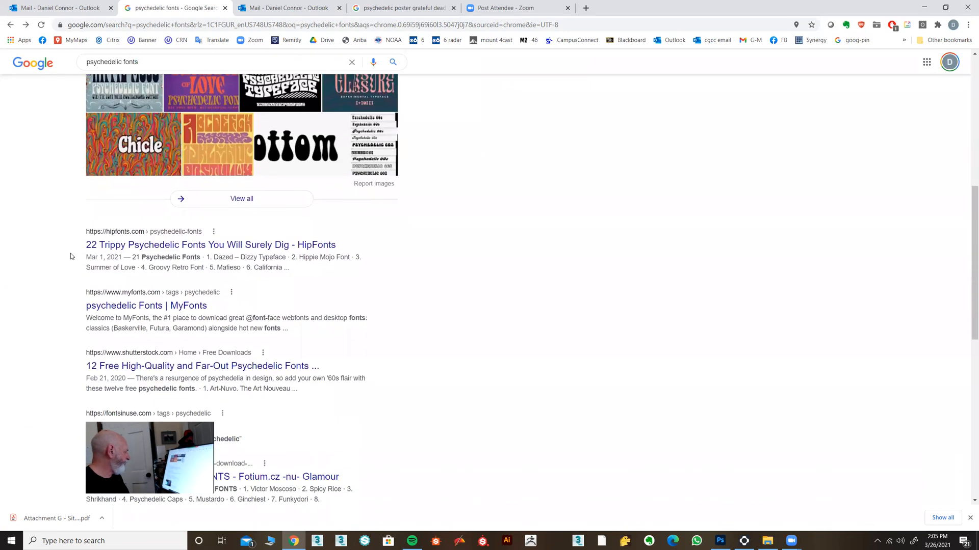
{"action": "scroll", "coordinate": [72, 257], "scroll_direction": "down", "scroll_amount": 2}
{"action": "scroll", "coordinate": [71, 256], "scroll_direction": "up", "scroll_amount": 10}
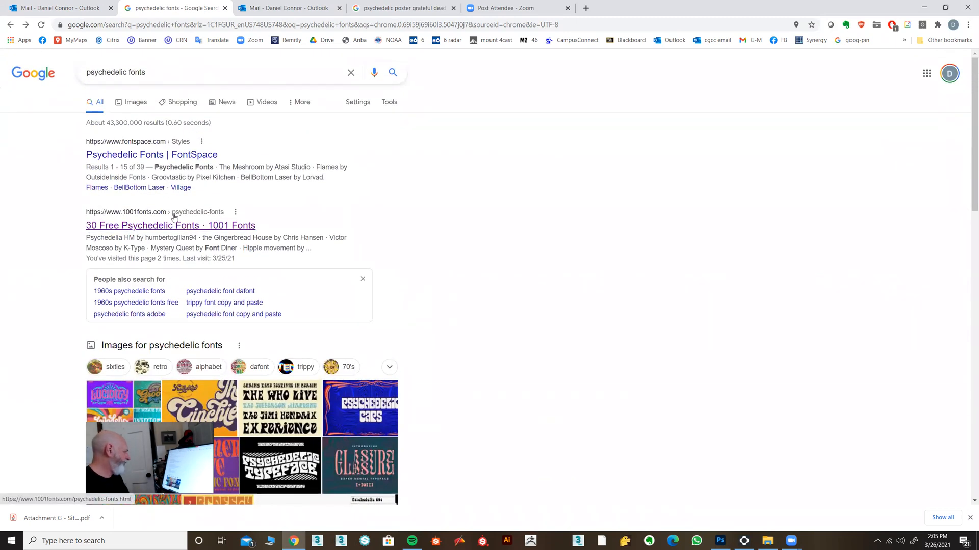
{"action": "left_click", "coordinate": [164, 228]}
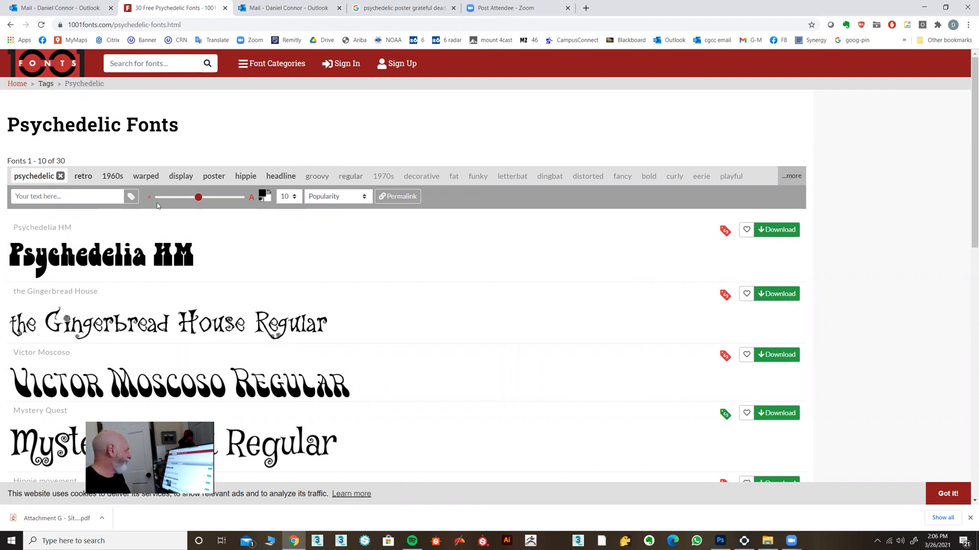
Examine the psychedelic font samples on the first and second pages of the 1001 Fonts listing
{"action": "scroll", "coordinate": [157, 205], "scroll_direction": "down", "scroll_amount": 1}
{"action": "scroll", "coordinate": [157, 205], "scroll_direction": "up", "scroll_amount": 1}
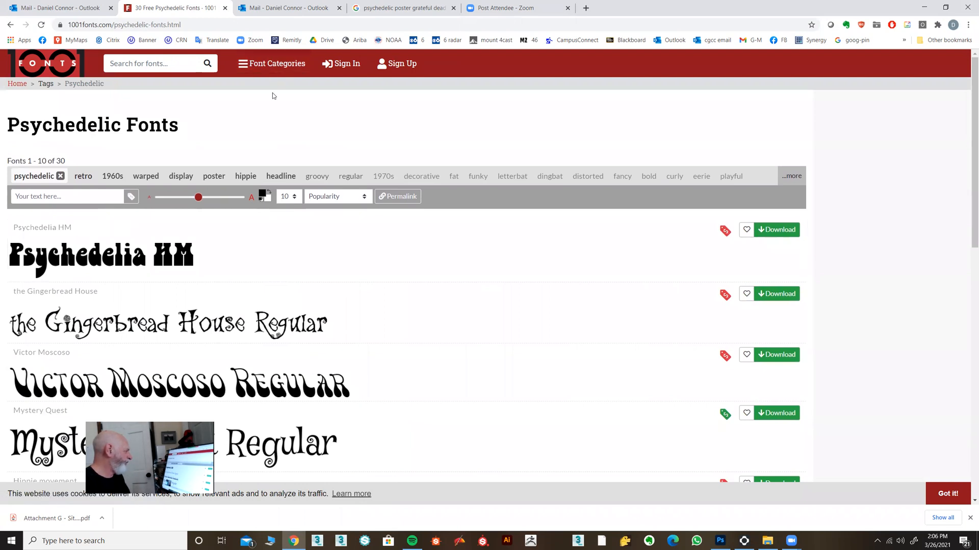
{"action": "scroll", "coordinate": [273, 250], "scroll_direction": "down", "scroll_amount": 1}
{"action": "scroll", "coordinate": [272, 250], "scroll_direction": "down", "scroll_amount": 4}
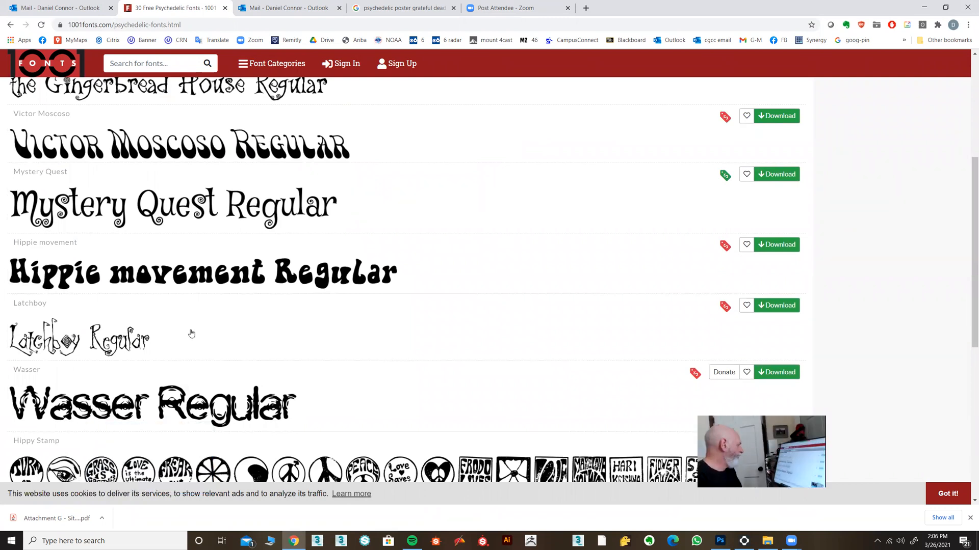
{"action": "scroll", "coordinate": [189, 334], "scroll_direction": "up", "scroll_amount": 3}
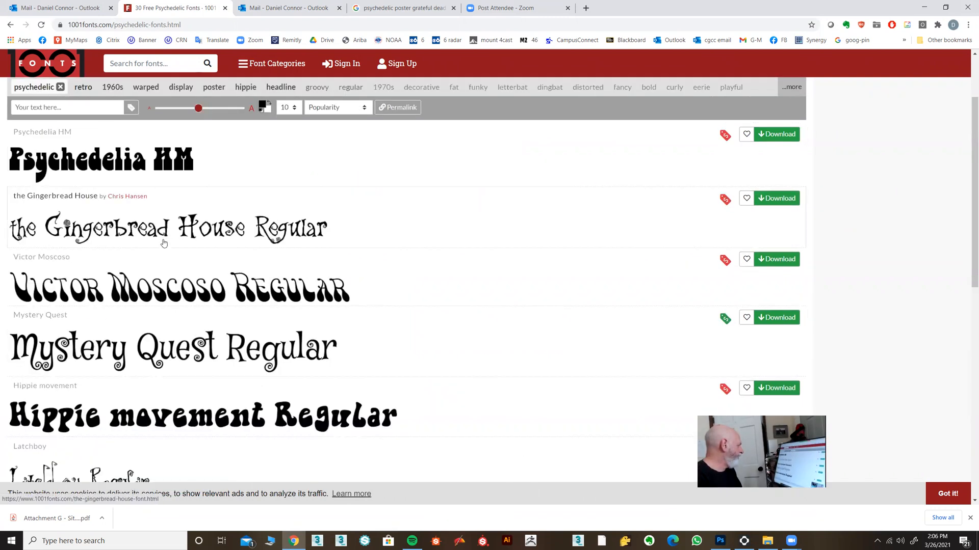
{"action": "scroll", "coordinate": [163, 243], "scroll_direction": "down", "scroll_amount": 4}
{"action": "scroll", "coordinate": [163, 243], "scroll_direction": "down", "scroll_amount": 5}
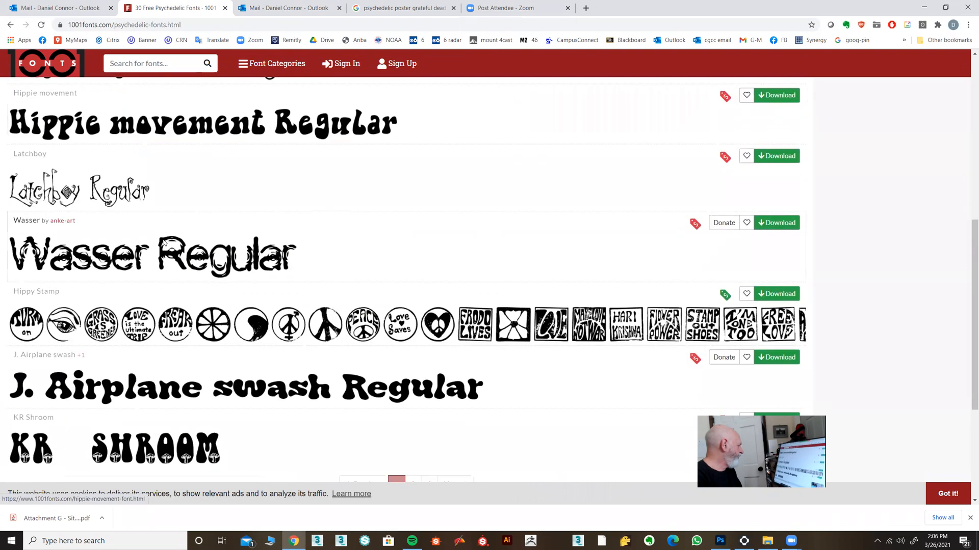
{"action": "left_click", "coordinate": [413, 347]}
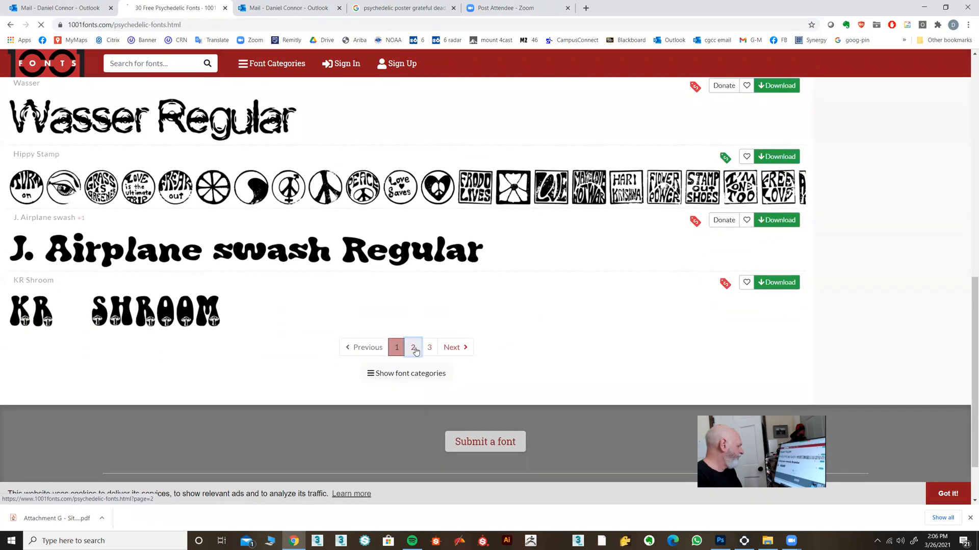
{"action": "scroll", "coordinate": [301, 321], "scroll_direction": "down", "scroll_amount": 6}
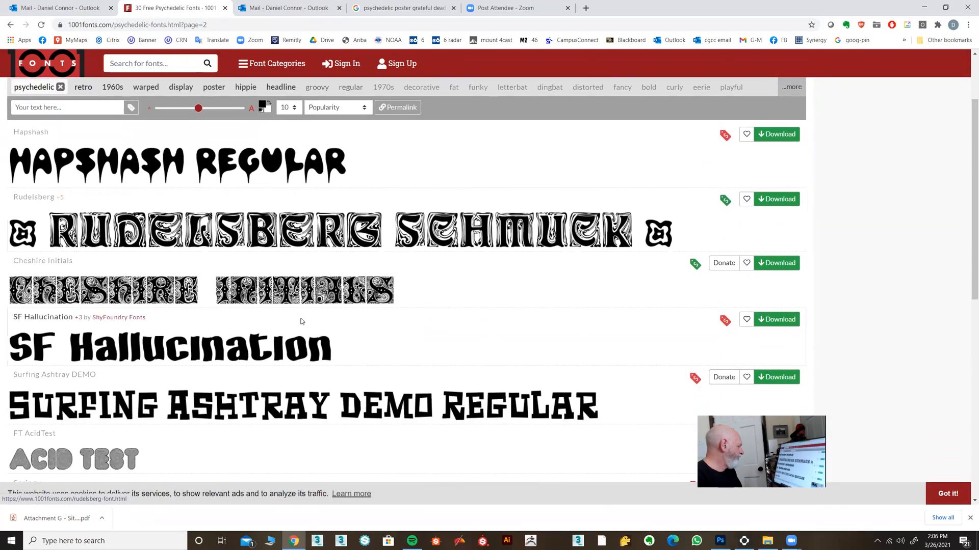
{"action": "scroll", "coordinate": [301, 321], "scroll_direction": "down", "scroll_amount": 4}
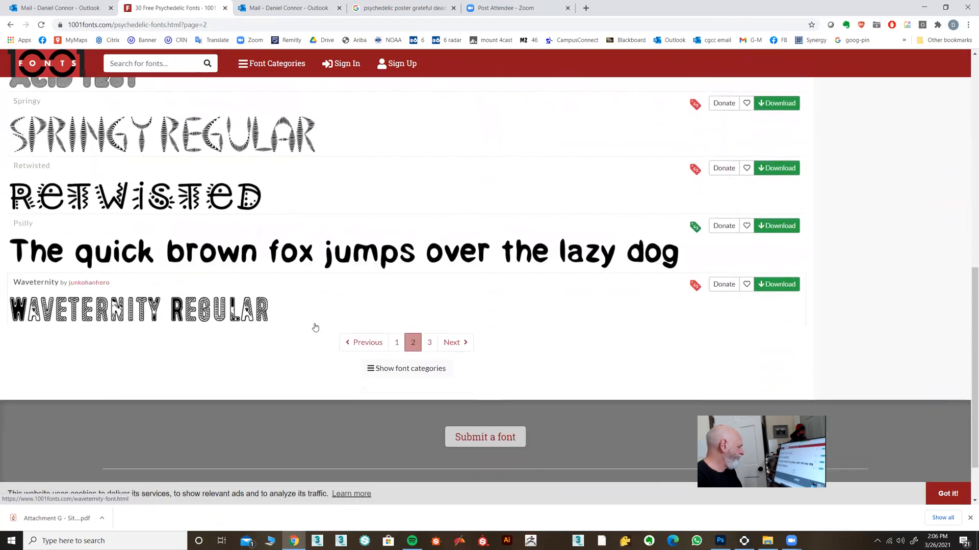
Download the JMH Psychedelic CAPS font from page 3 of the listing, saving jmh-psychedelic-caps (1).zip in the _Online AR240 folder
{"action": "left_click", "coordinate": [433, 351]}
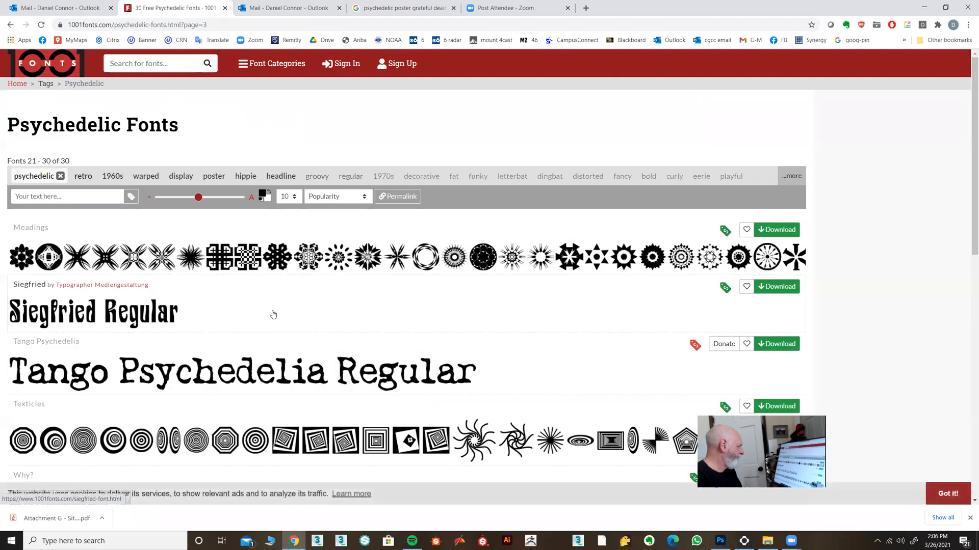
{"action": "scroll", "coordinate": [272, 313], "scroll_direction": "down", "scroll_amount": 6}
{"action": "scroll", "coordinate": [273, 313], "scroll_direction": "down", "scroll_amount": 3}
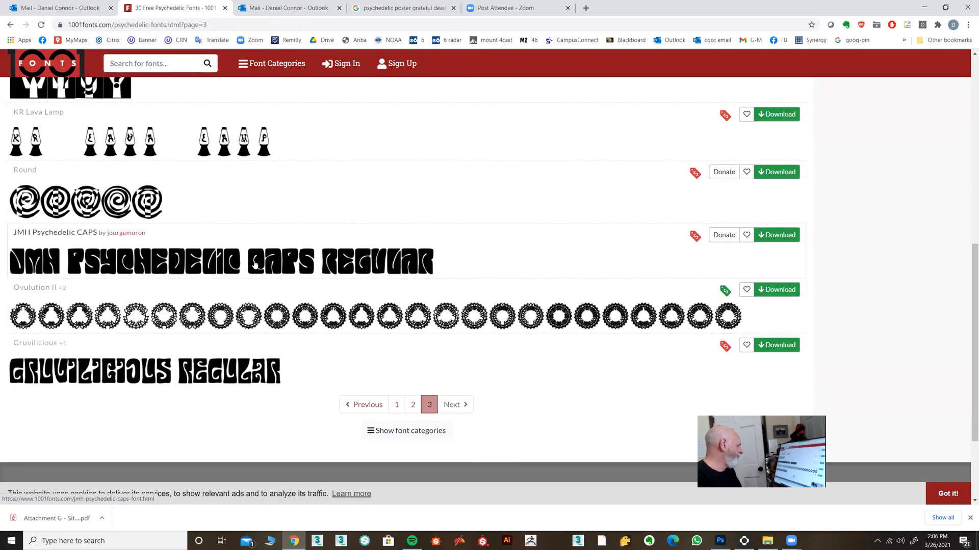
{"action": "left_click", "coordinate": [779, 235]}
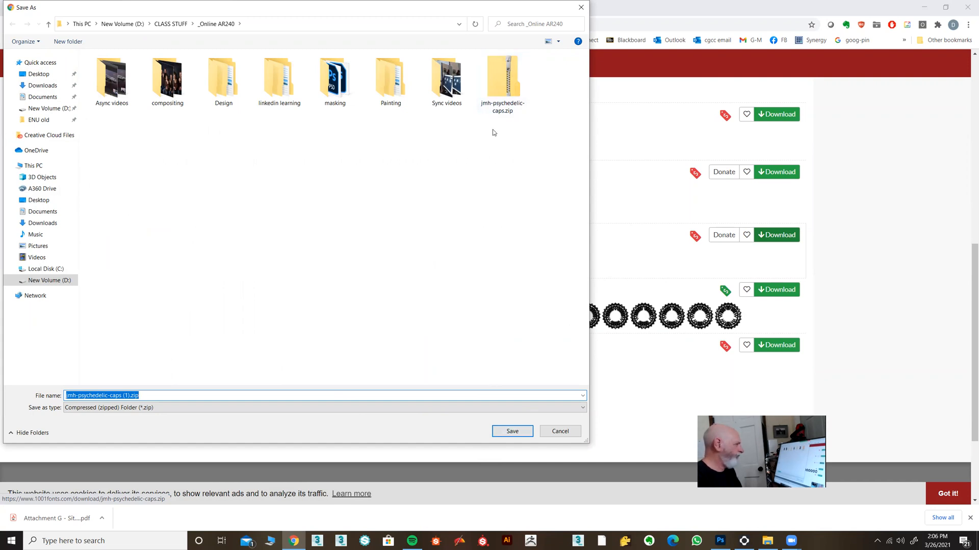
{"action": "left_click", "coordinate": [522, 434]}
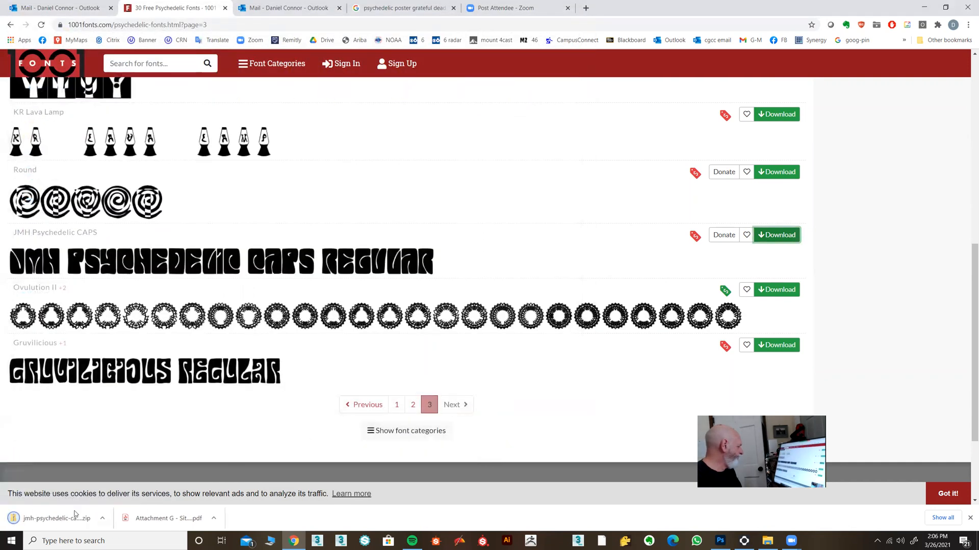
Show the downloaded jmh-psychedelic-caps (1).zip in its folder and extract its contents there
{"action": "right_click", "coordinate": [75, 514]}
{"action": "left_click", "coordinate": [92, 492]}
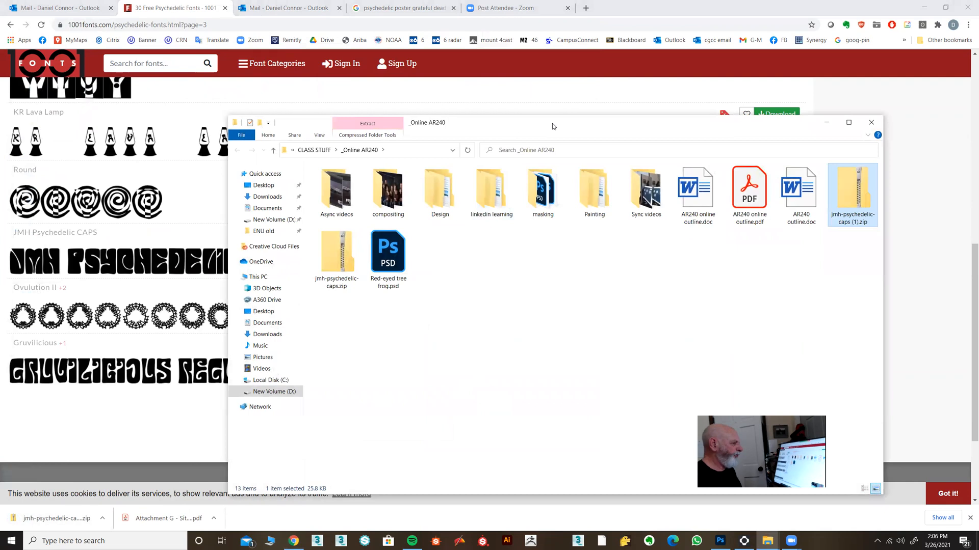
{"action": "left_click_drag", "start_coordinate": [564, 125], "coordinate": [497, 113]}
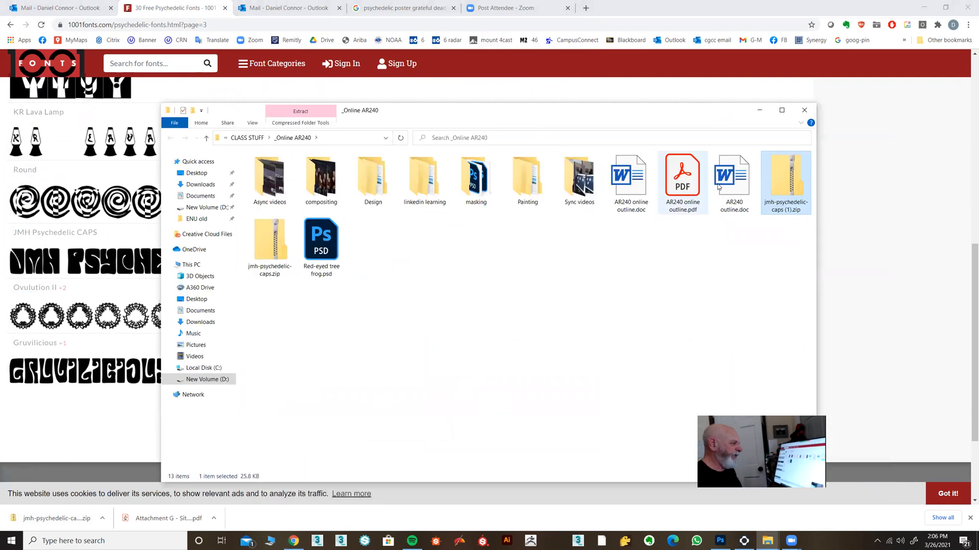
{"action": "right_click", "coordinate": [778, 190]}
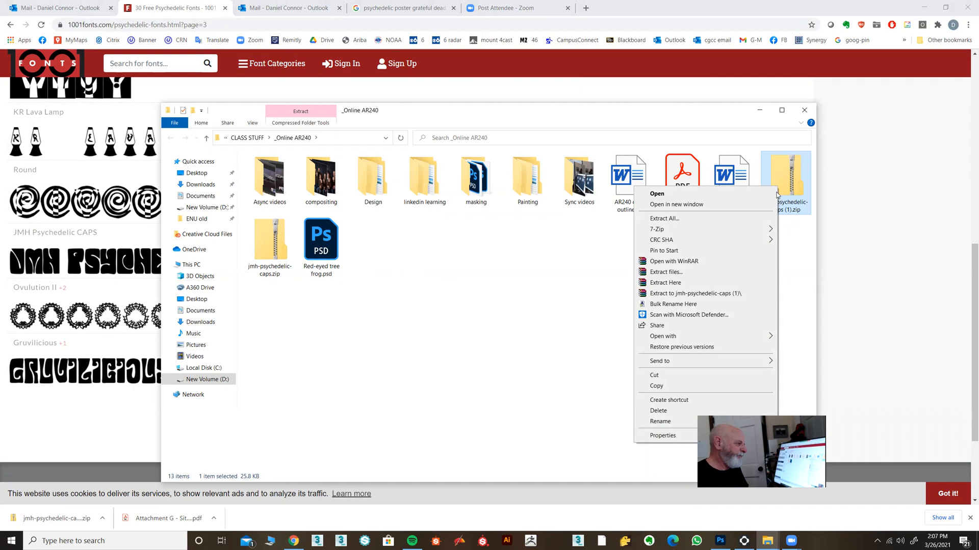
{"action": "mouse_move", "coordinate": [723, 238]}
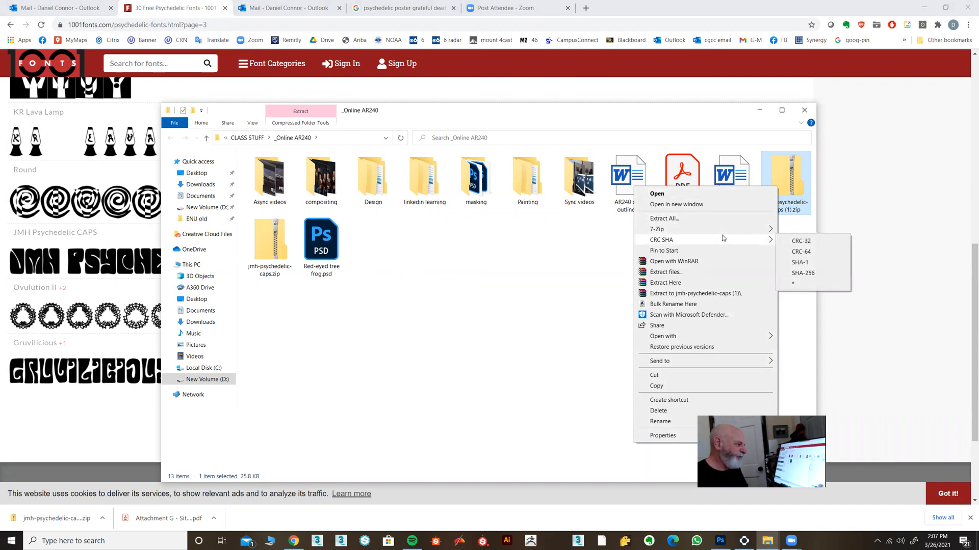
{"action": "left_click", "coordinate": [693, 287]}
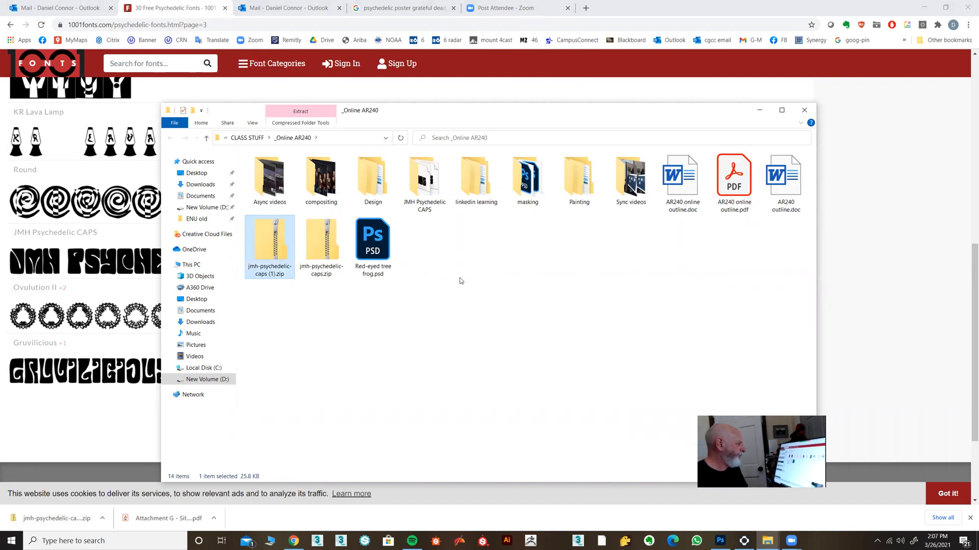
Open the extracted JMH Psychedelic CAPS folder and install the font from JMH Psychedelic CAPS.ttf
{"action": "left_click", "coordinate": [426, 187]}
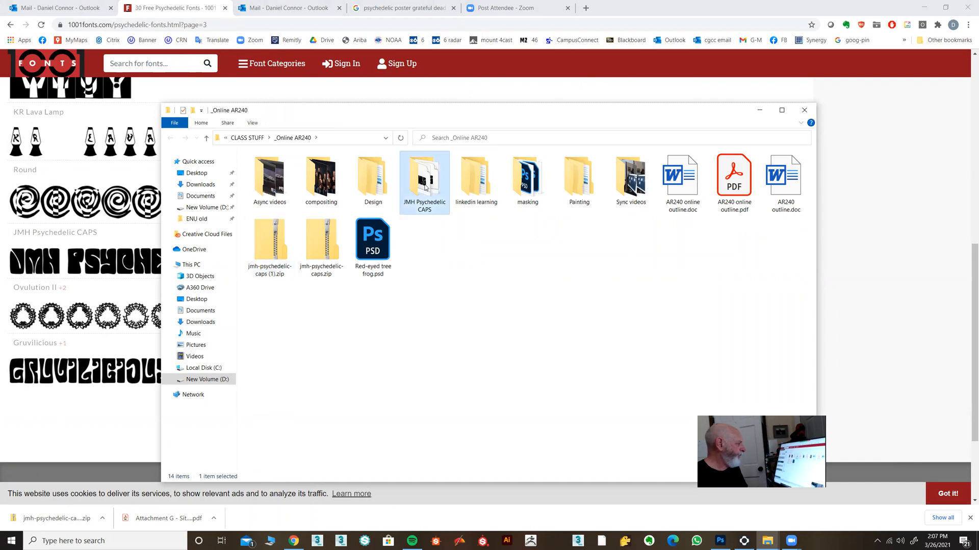
{"action": "double_click", "coordinate": [425, 187]}
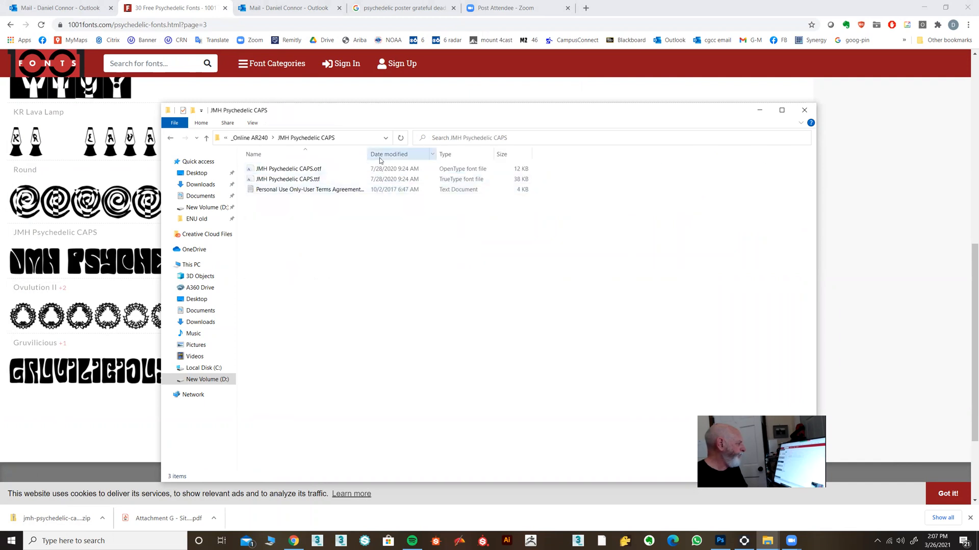
{"action": "left_click_drag", "start_coordinate": [367, 152], "coordinate": [420, 151]}
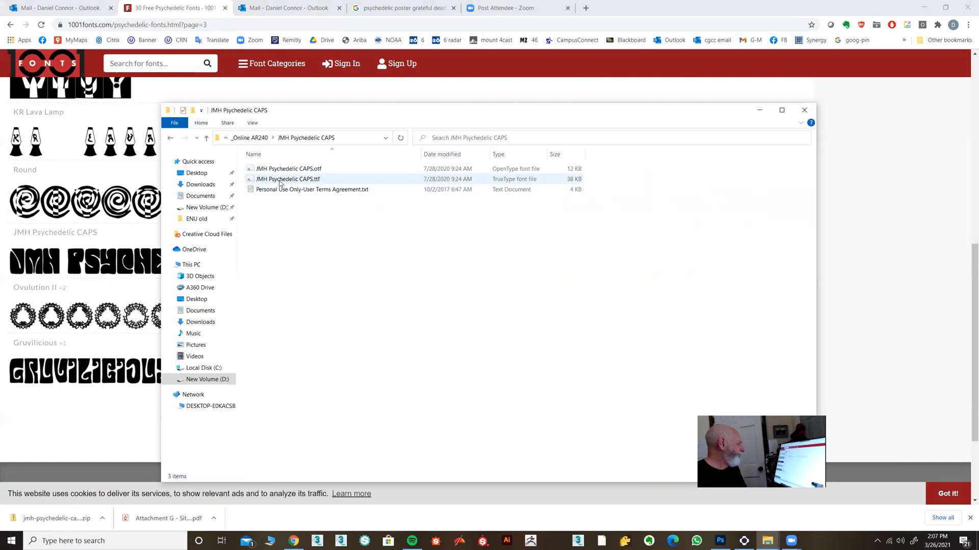
{"action": "right_click", "coordinate": [280, 183]}
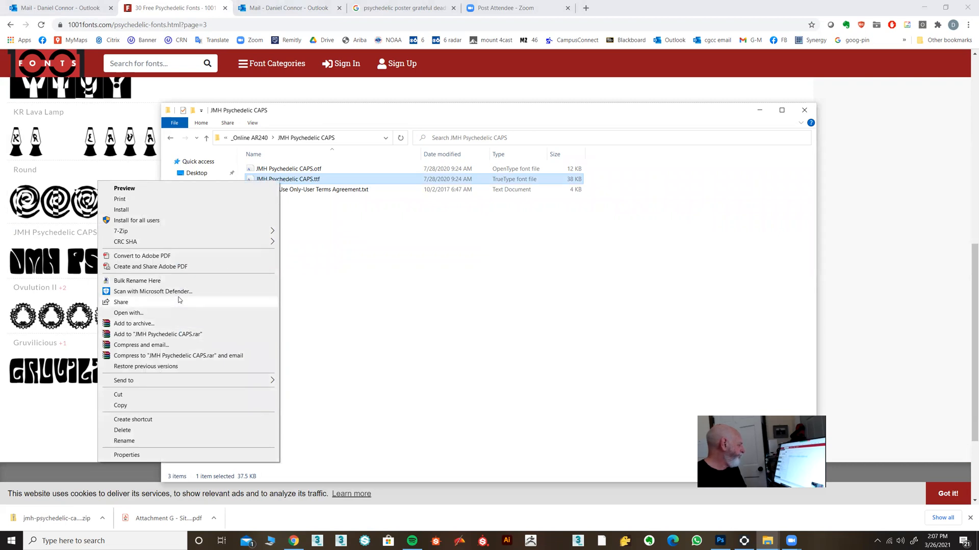
{"action": "left_click", "coordinate": [156, 211]}
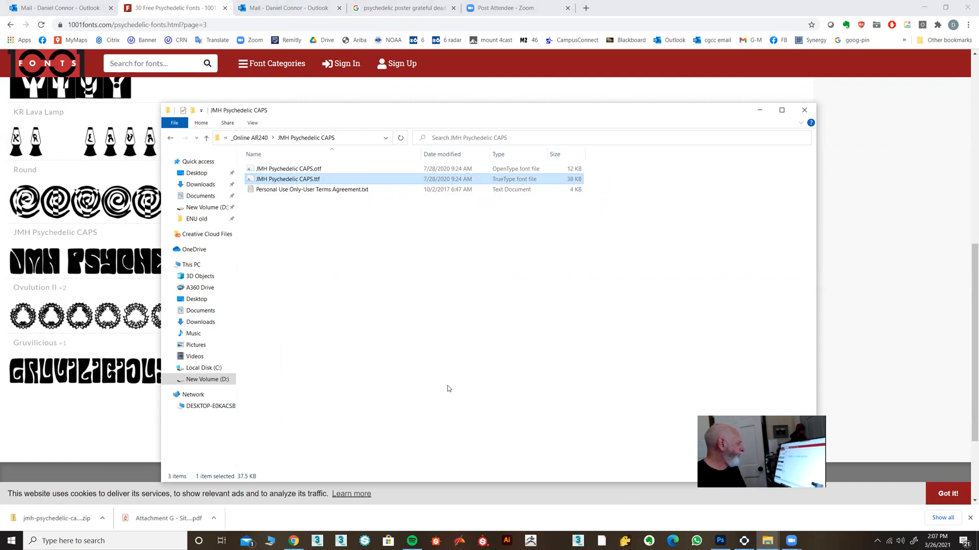
Switch to Photoshop and delete the magenta sunburst shape layer from the poster
{"action": "left_click", "coordinate": [720, 541]}
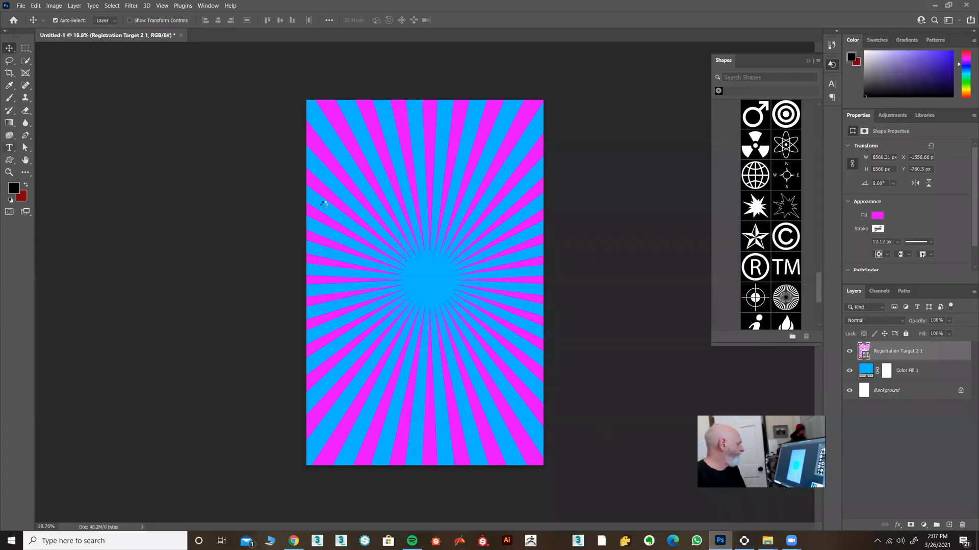
{"action": "key", "text": "t"}
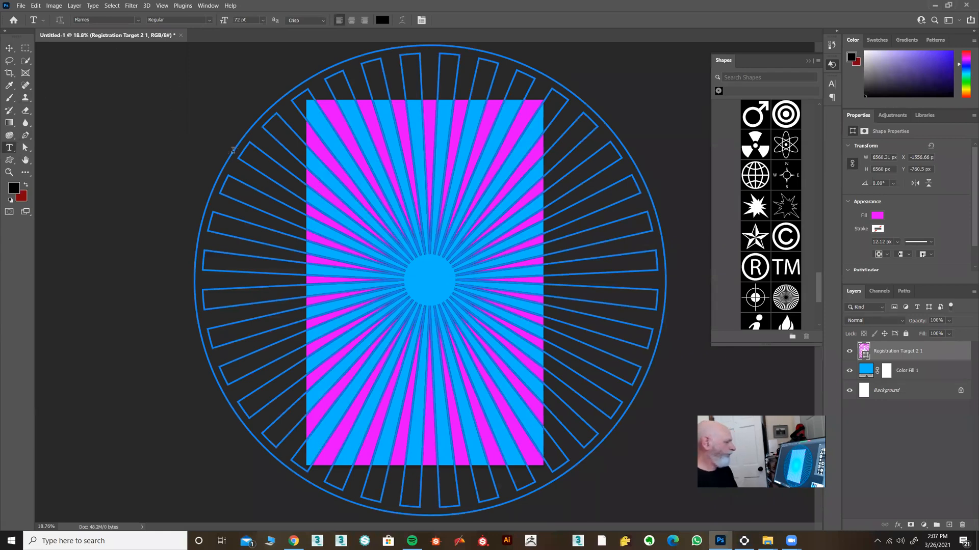
{"action": "left_click_drag", "start_coordinate": [899, 348], "coordinate": [962, 524]}
Add a Lorem Ipsum point-text line in the upper part of the poster and set its font to JMH Psychedelic CAPS Regular
{"action": "left_click", "coordinate": [365, 207]}
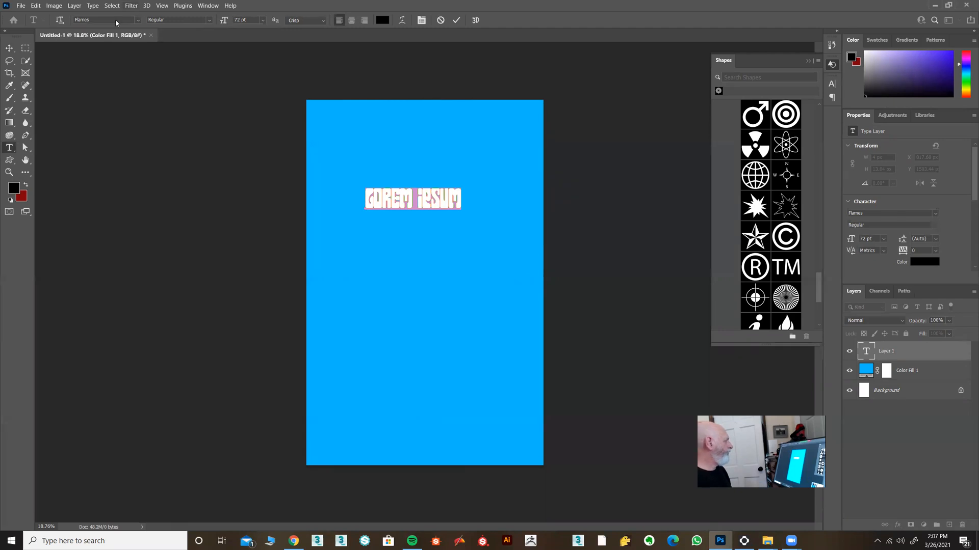
{"action": "left_click", "coordinate": [139, 20]}
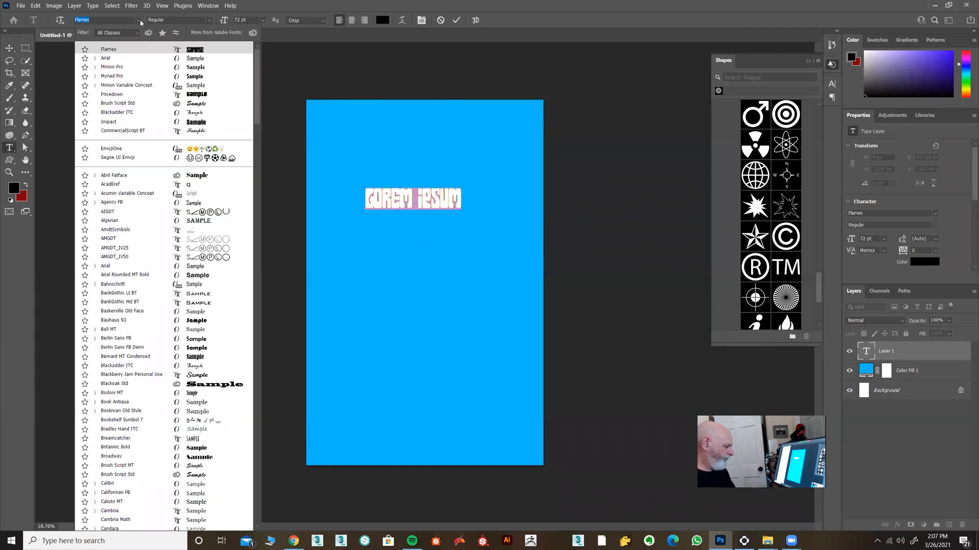
{"action": "type", "text": "j"}
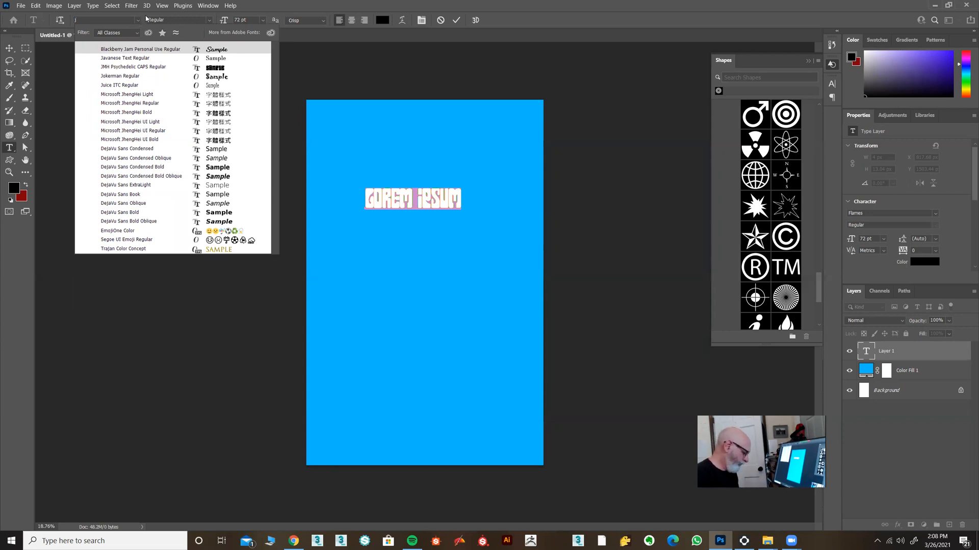
{"action": "type", "text": "mh"}
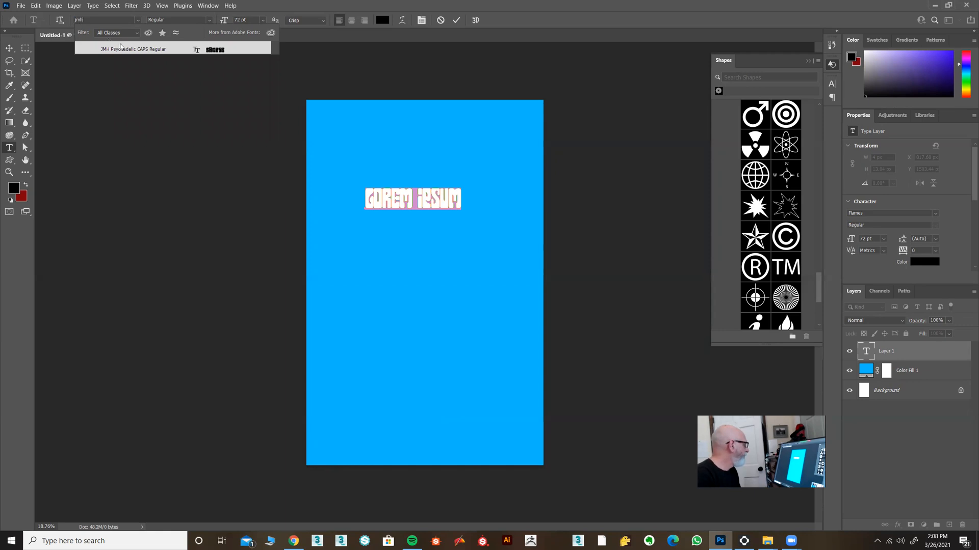
{"action": "left_click", "coordinate": [132, 51]}
{"action": "left_click", "coordinate": [9, 48]}
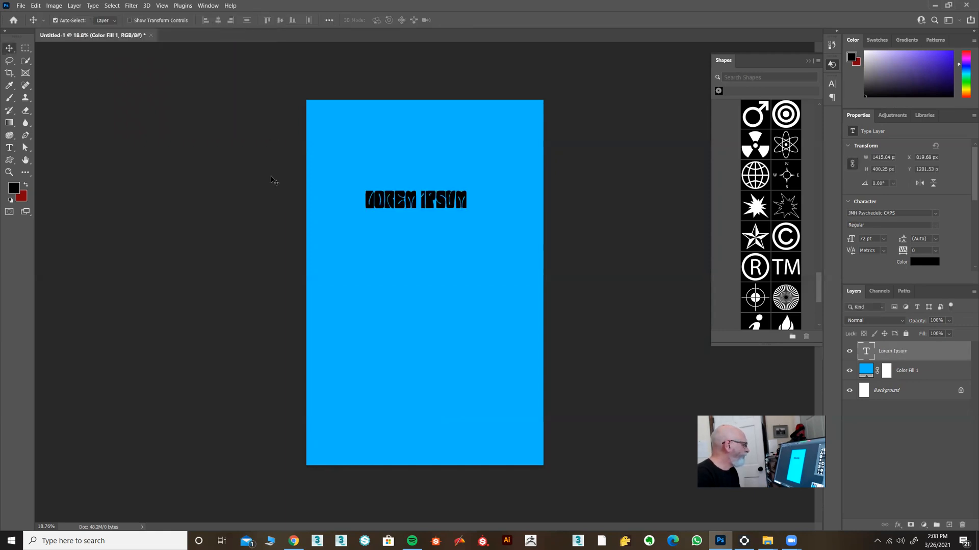
Scale the Lorem Ipsum text up to about 229% and place it near the poster's top edge, spanning almost the full width
{"action": "left_click_drag", "start_coordinate": [411, 205], "coordinate": [412, 212]}
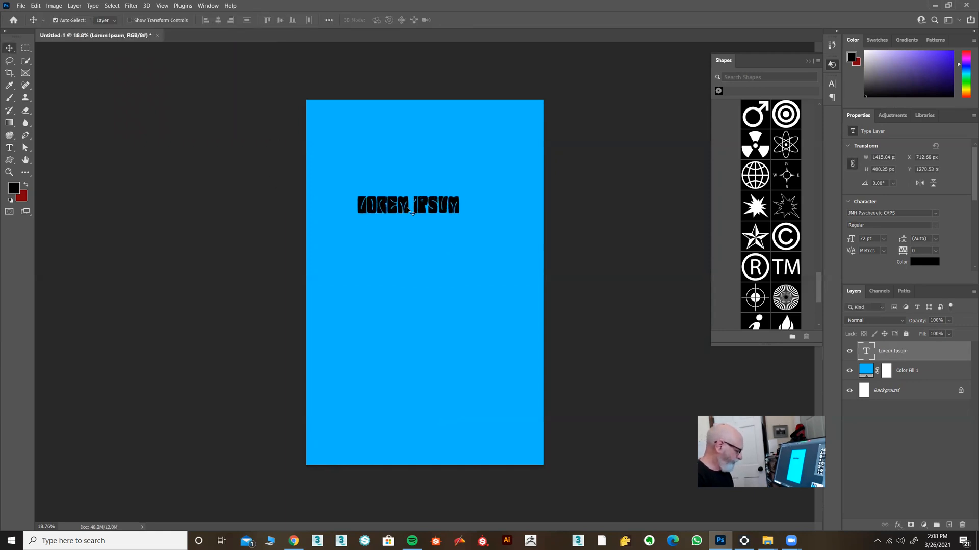
{"action": "key", "text": "ctrl+t"}
{"action": "left_click_drag", "start_coordinate": [471, 230], "coordinate": [603, 266]}
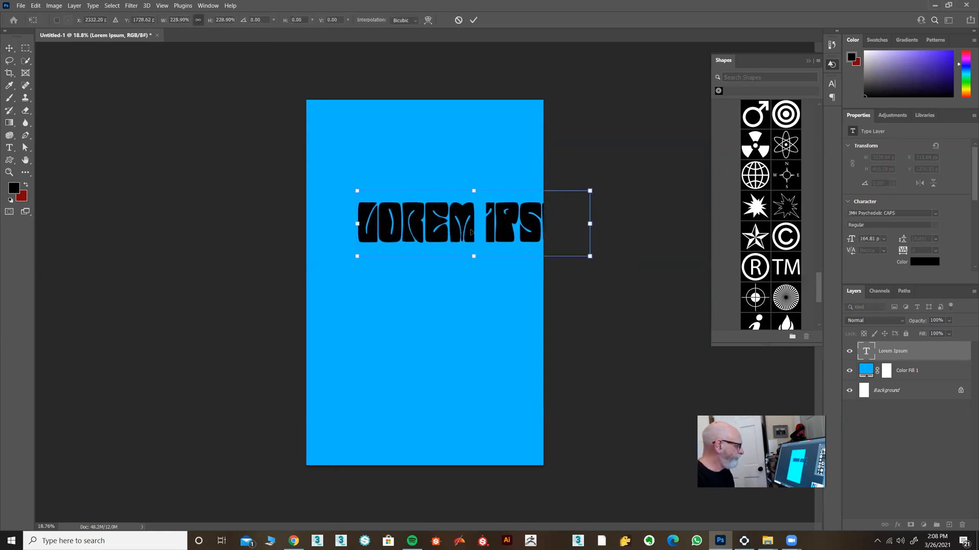
{"action": "left_click_drag", "start_coordinate": [444, 235], "coordinate": [422, 175]}
{"action": "left_click", "coordinate": [473, 20]}
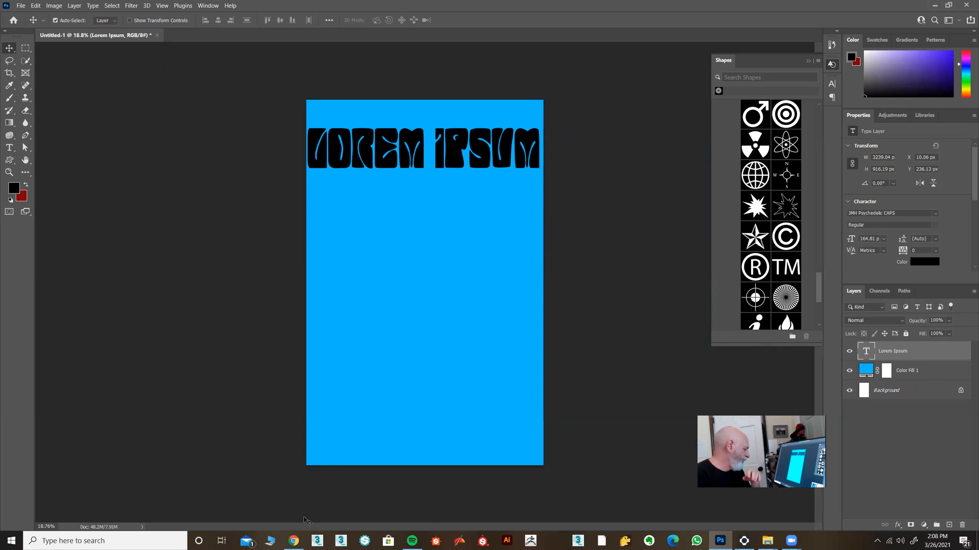
Switch to Chrome and browse the "psychedelic poster grateful dead" image results, viewing the red and blue Wes Wilson poster on Wolfgang's
{"action": "left_click", "coordinate": [294, 540]}
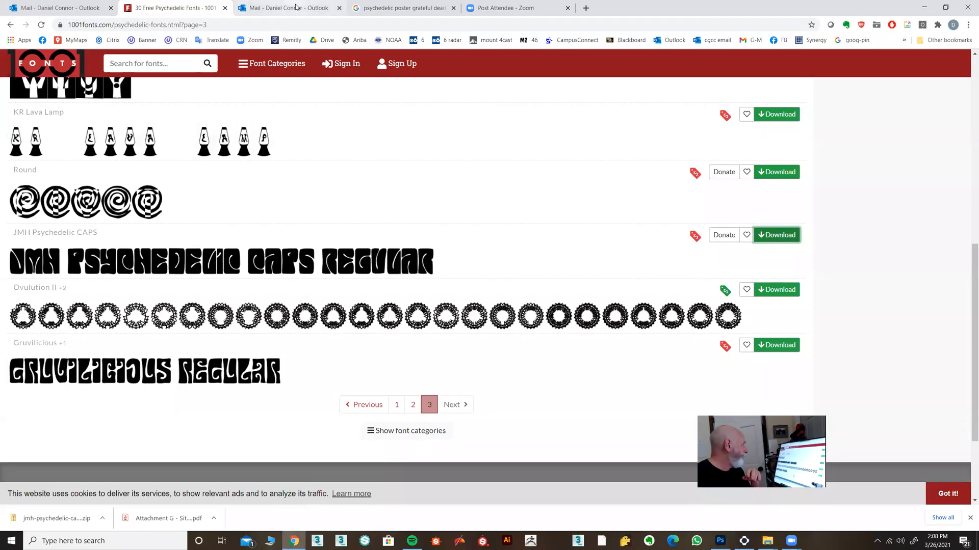
{"action": "left_click", "coordinate": [377, 8]}
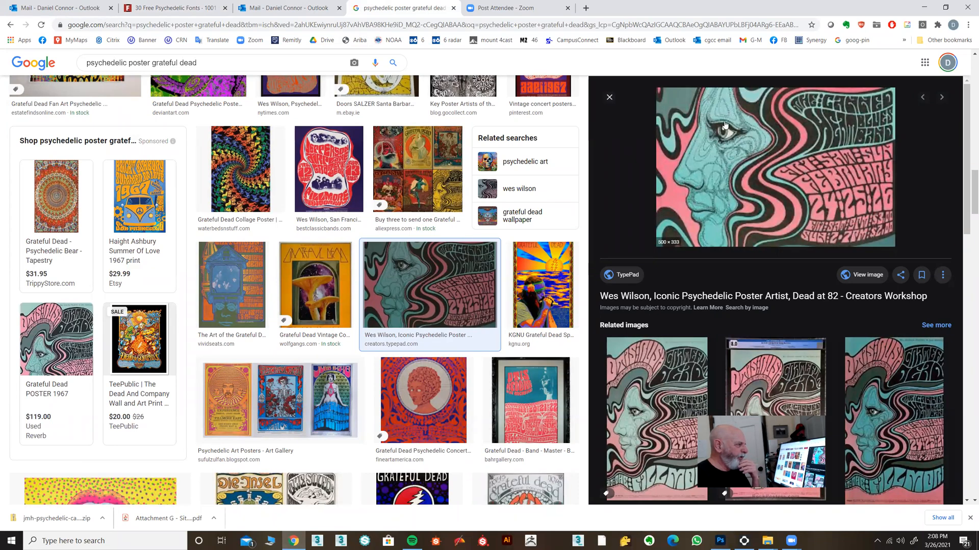
{"action": "scroll", "coordinate": [335, 244], "scroll_direction": "down", "scroll_amount": 2}
{"action": "scroll", "coordinate": [335, 244], "scroll_direction": "down", "scroll_amount": 12}
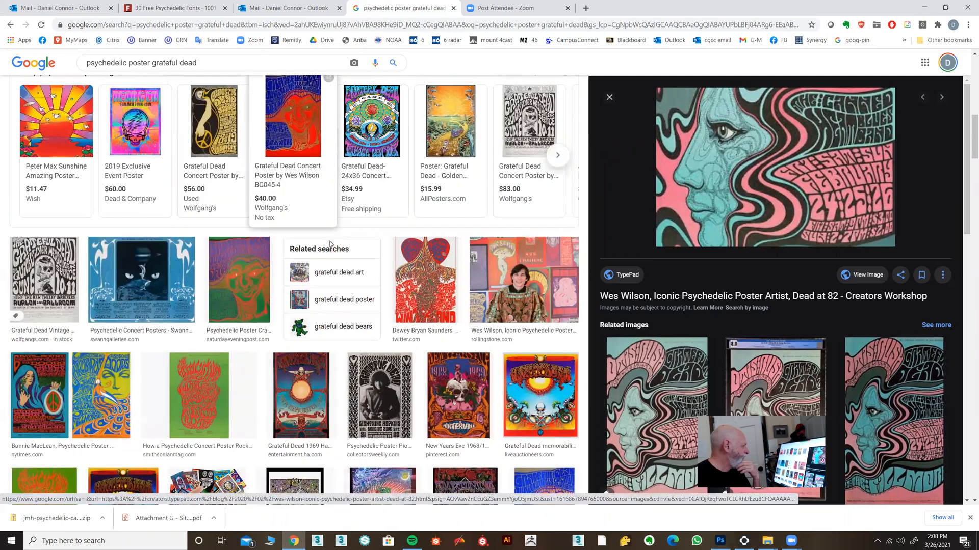
{"action": "scroll", "coordinate": [330, 244], "scroll_direction": "up", "scroll_amount": 2}
{"action": "left_click", "coordinate": [299, 219]}
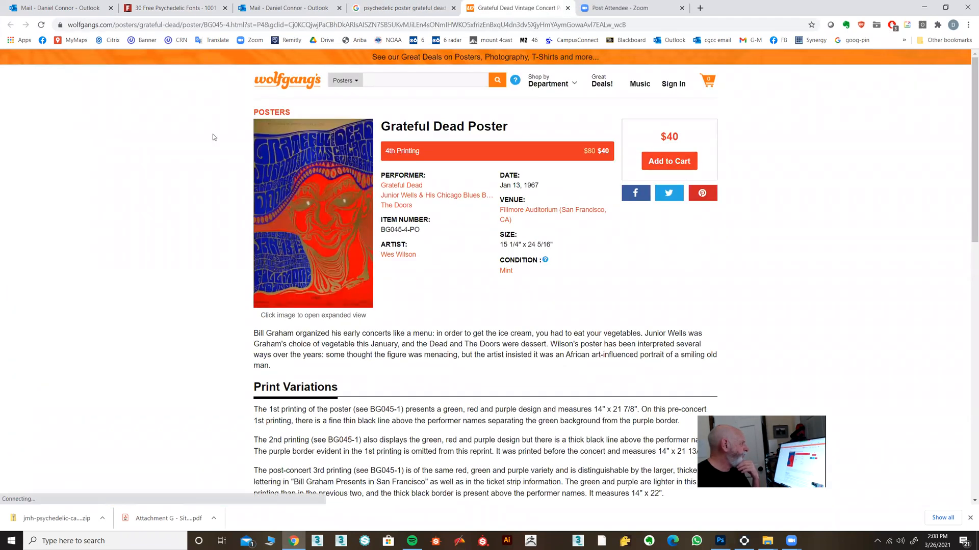
{"action": "key", "text": "ctrl+shift+Tab"}
{"action": "scroll", "coordinate": [163, 278], "scroll_direction": "up", "scroll_amount": 5}
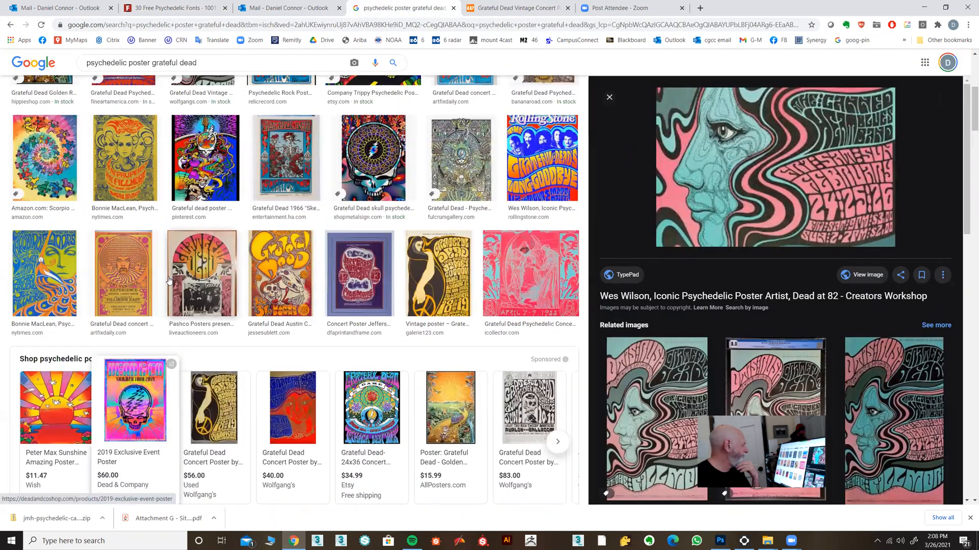
Examine how the lettering is shaped in the Bonnie MacLean poster for Martha and the Vandellas at the Fillmore
{"action": "left_click", "coordinate": [127, 262]}
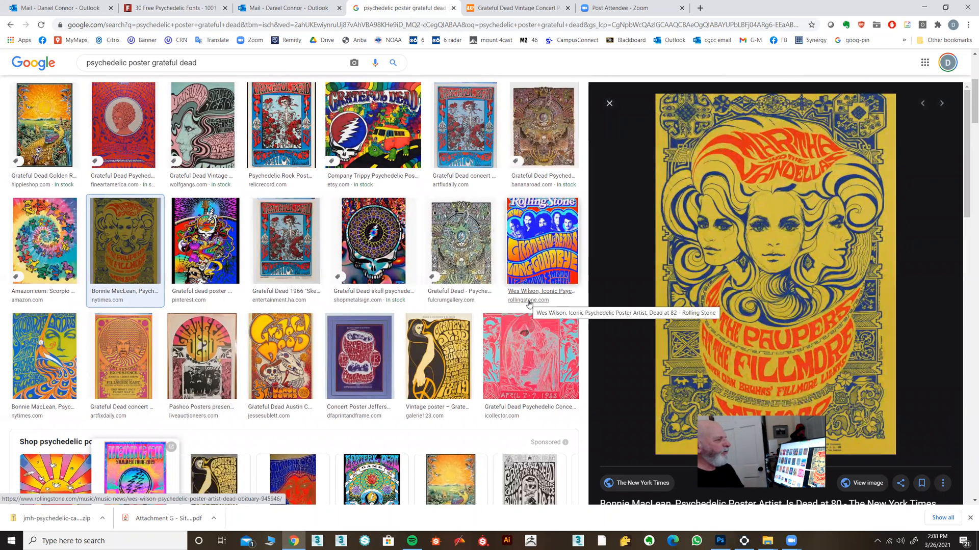
{"action": "scroll", "coordinate": [586, 268], "scroll_direction": "up", "scroll_amount": 2}
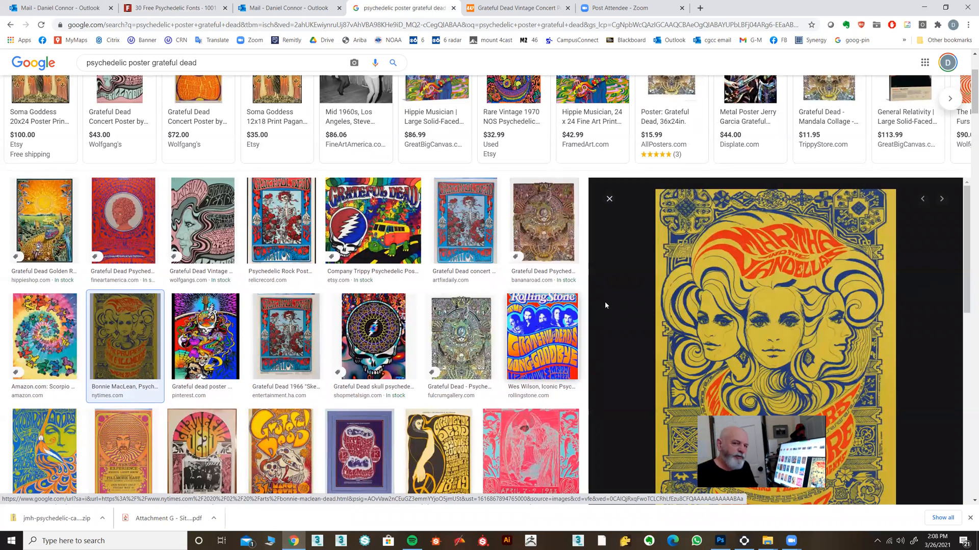
{"action": "scroll", "coordinate": [638, 387], "scroll_direction": "down", "scroll_amount": 3}
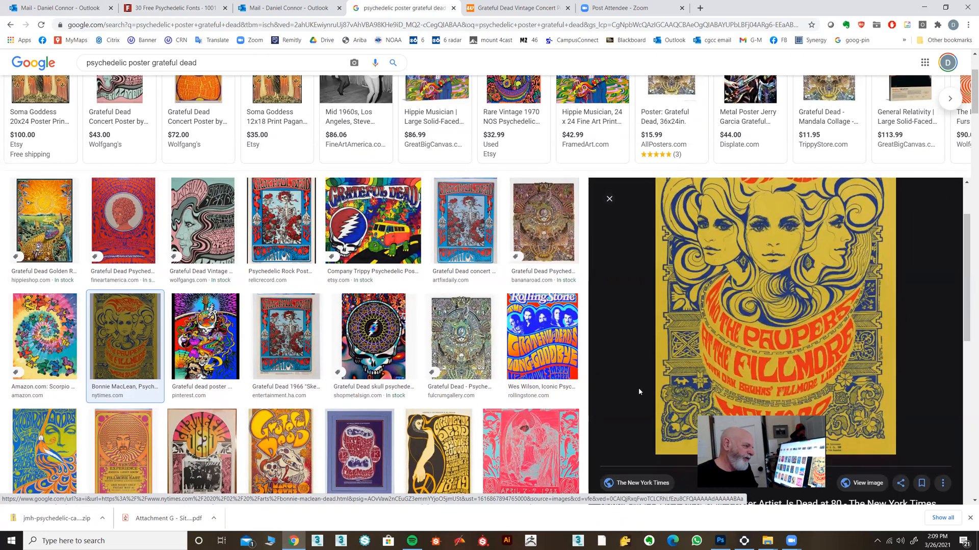
{"action": "scroll", "coordinate": [638, 387], "scroll_direction": "up", "scroll_amount": 5}
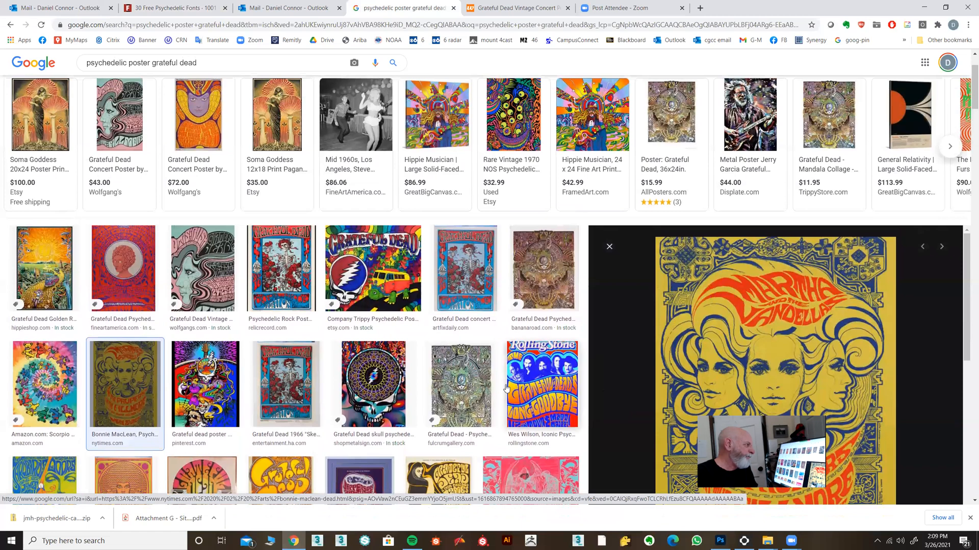
{"action": "scroll", "coordinate": [506, 389], "scroll_direction": "up", "scroll_amount": 2}
{"action": "scroll", "coordinate": [583, 391], "scroll_direction": "down", "scroll_amount": 1}
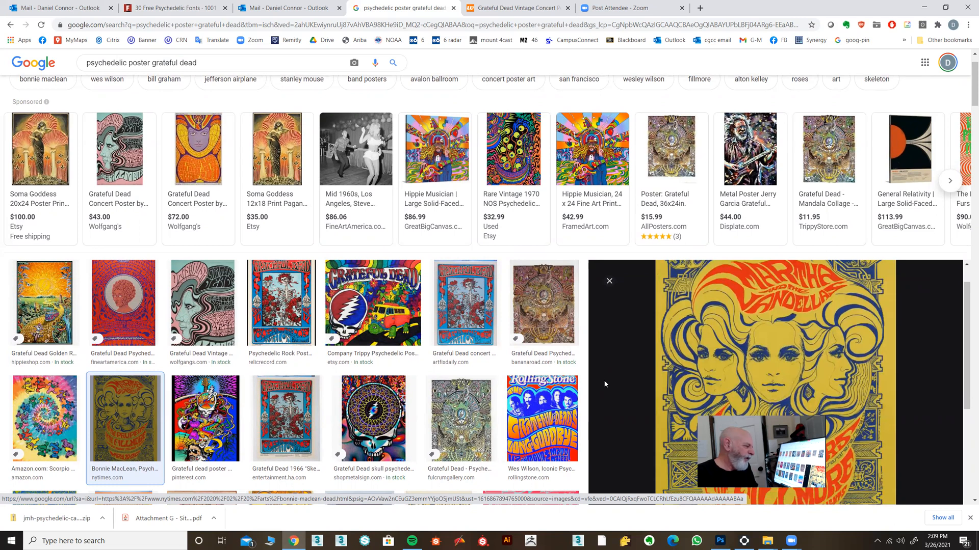
{"action": "scroll", "coordinate": [554, 400], "scroll_direction": "up", "scroll_amount": 1}
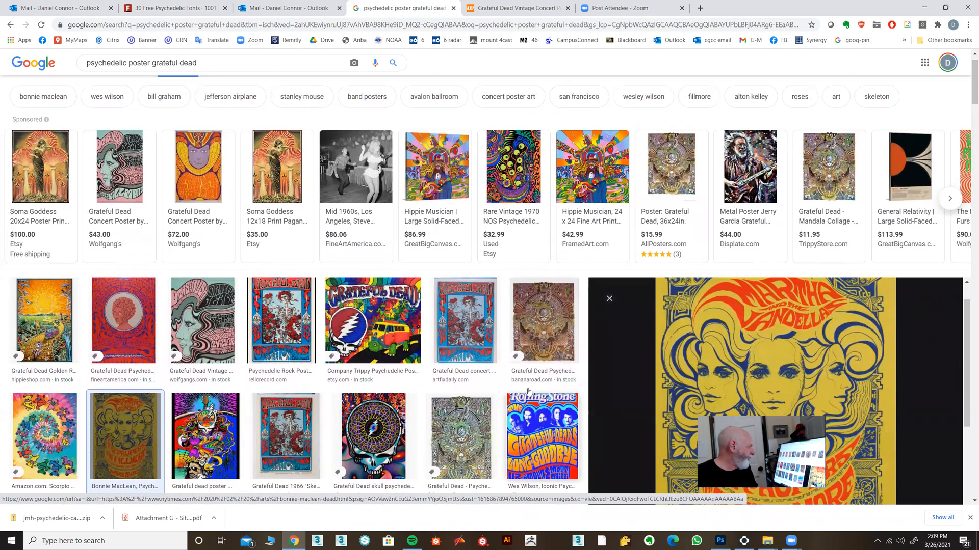
{"action": "scroll", "coordinate": [440, 347], "scroll_direction": "down", "scroll_amount": 4}
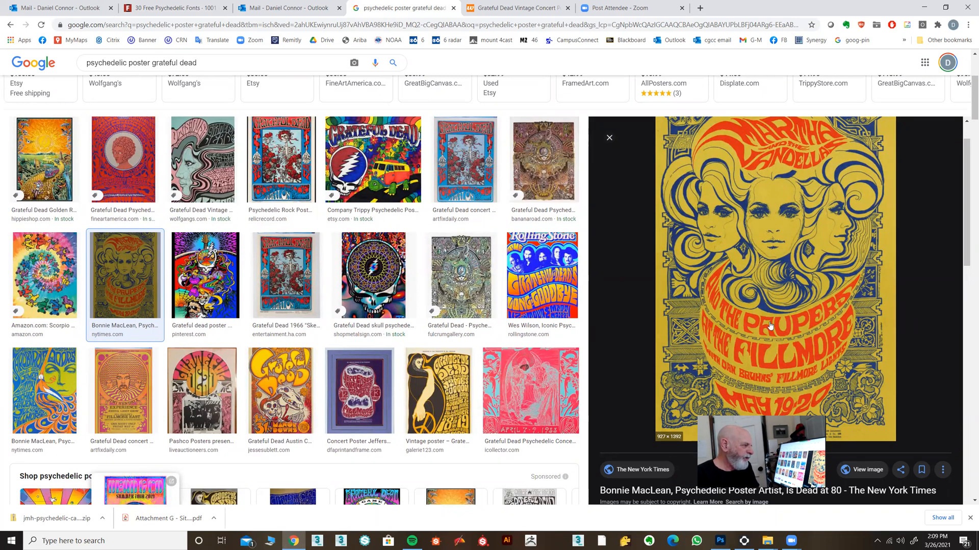
View the vintage Grateful Dead at Fillmore poster from Galerie123 and return to the Bonnie MacLean poster preview
{"action": "left_click", "coordinate": [455, 374]}
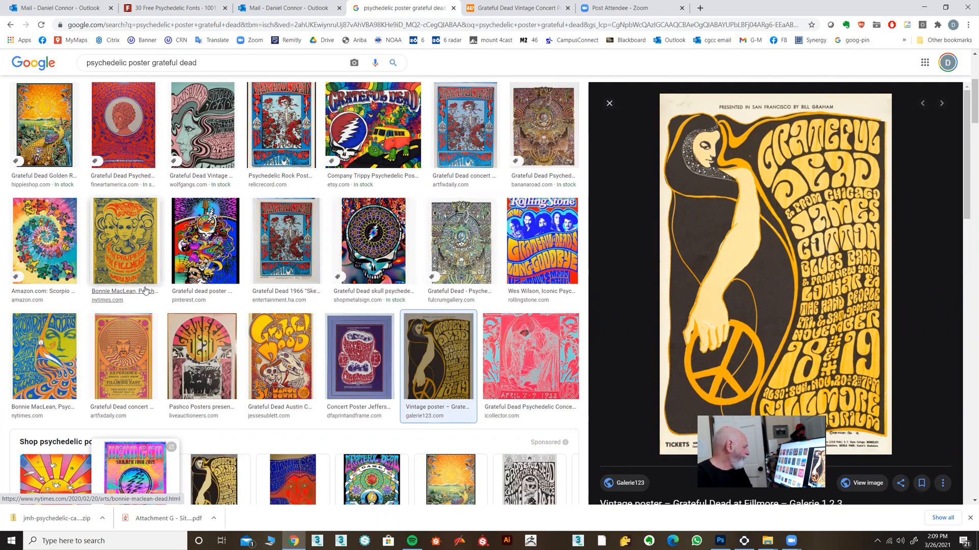
{"action": "scroll", "coordinate": [145, 290], "scroll_direction": "up", "scroll_amount": 2}
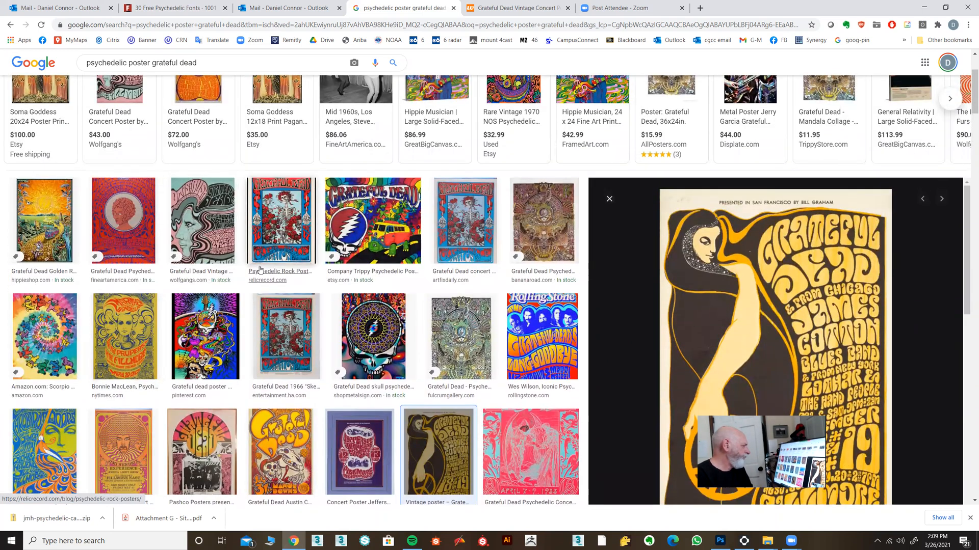
{"action": "scroll", "coordinate": [260, 270], "scroll_direction": "up", "scroll_amount": 3}
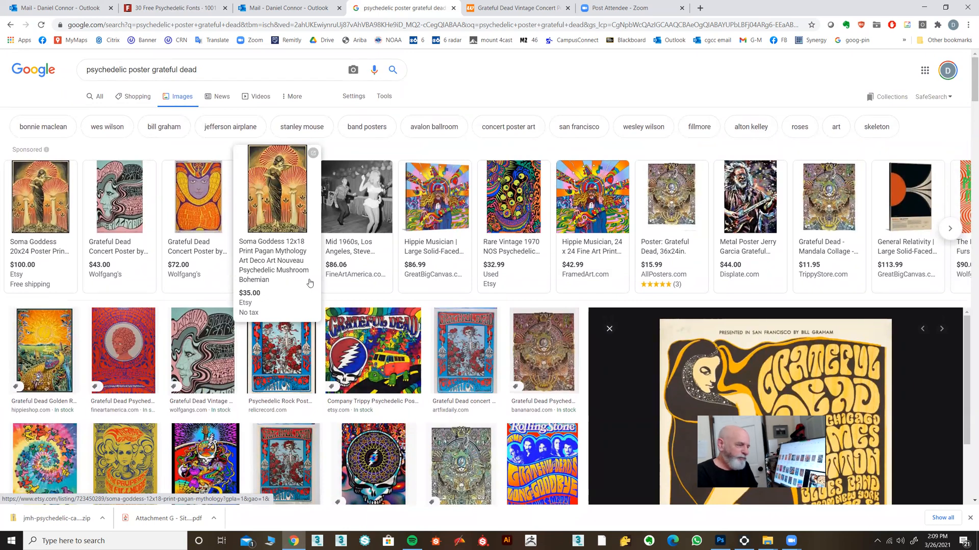
{"action": "key", "text": "alt+Left"}
{"action": "scroll", "coordinate": [313, 283], "scroll_direction": "up", "scroll_amount": 1}
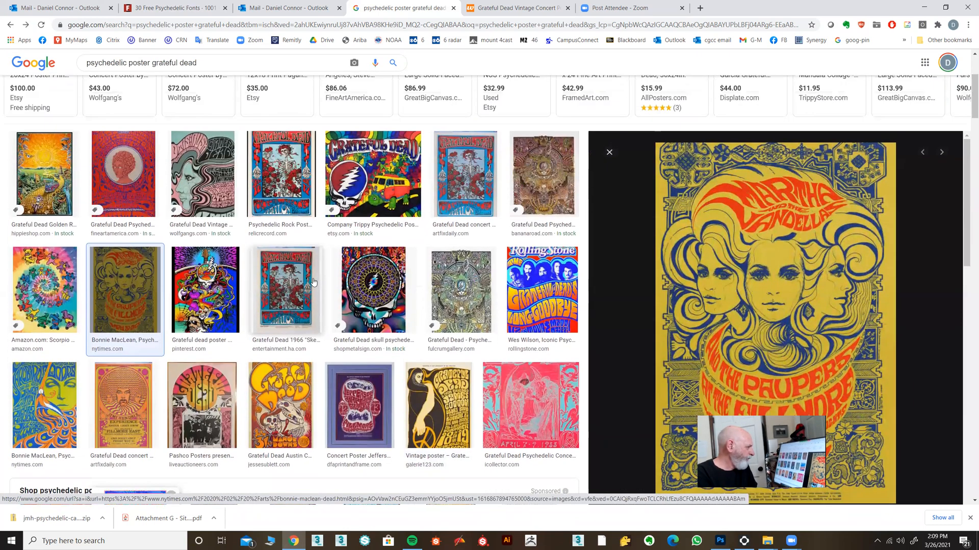
Examine the wavy lettering on the Rolling Stone "The Grateful Dead's Long Goodbye" cover and look over the surrounding poster results
{"action": "left_click", "coordinate": [542, 290]}
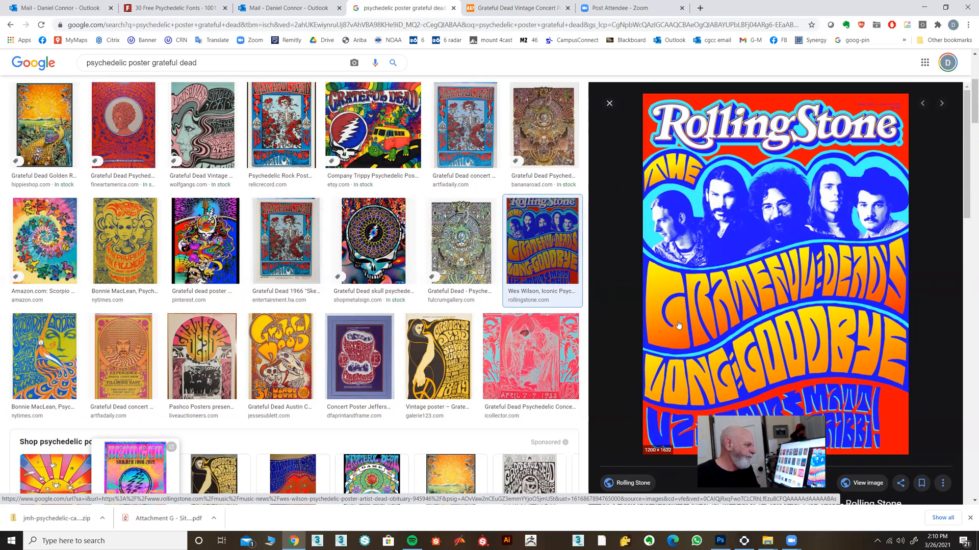
{"action": "scroll", "coordinate": [380, 378], "scroll_direction": "up", "scroll_amount": 2}
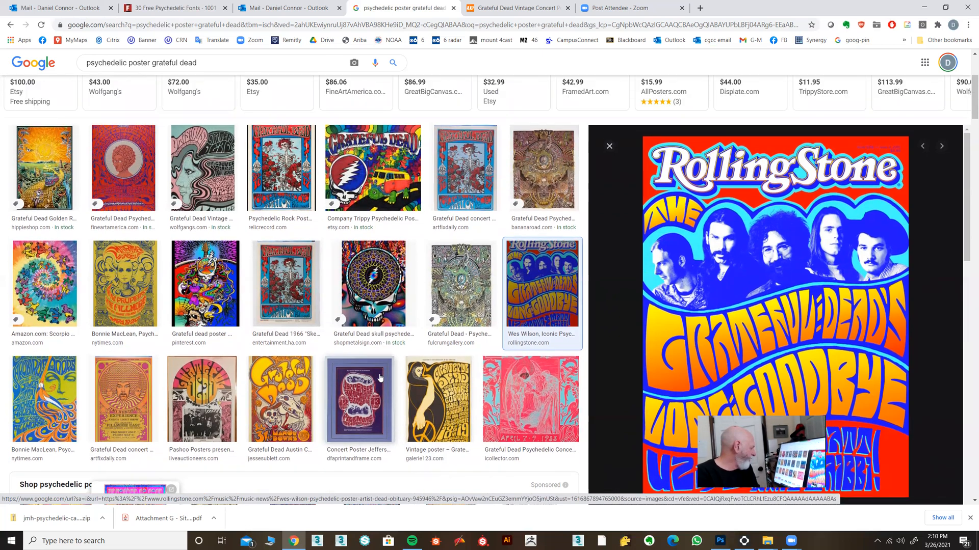
{"action": "scroll", "coordinate": [380, 377], "scroll_direction": "up", "scroll_amount": 3}
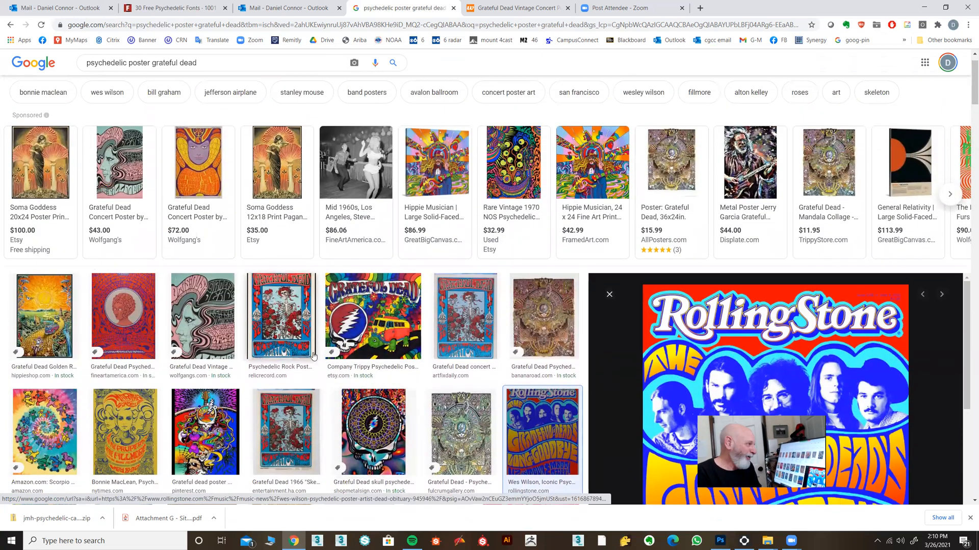
{"action": "scroll", "coordinate": [313, 356], "scroll_direction": "up", "scroll_amount": 1}
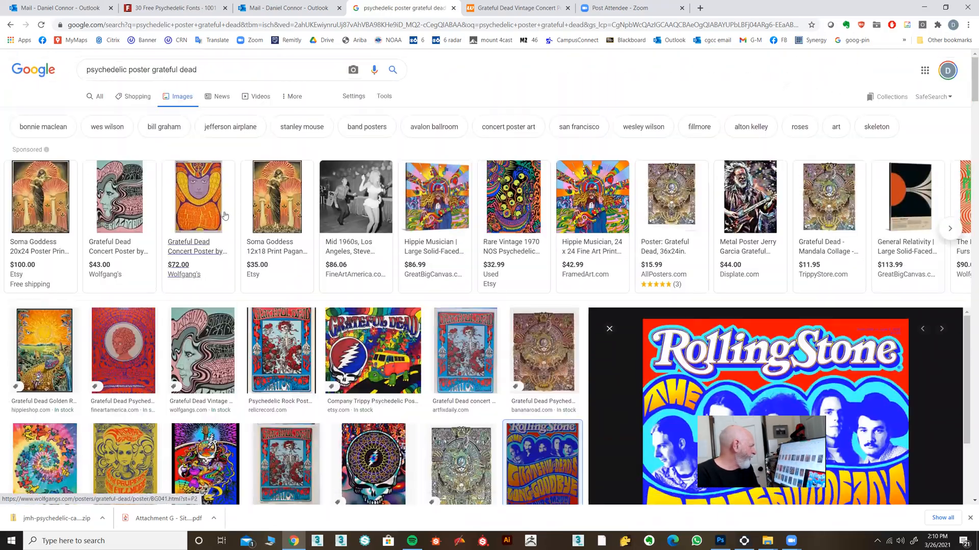
Look over more poster results beside the Rolling Stone cover, then switch back to Photoshop
{"action": "scroll", "coordinate": [475, 419], "scroll_direction": "down", "scroll_amount": 3}
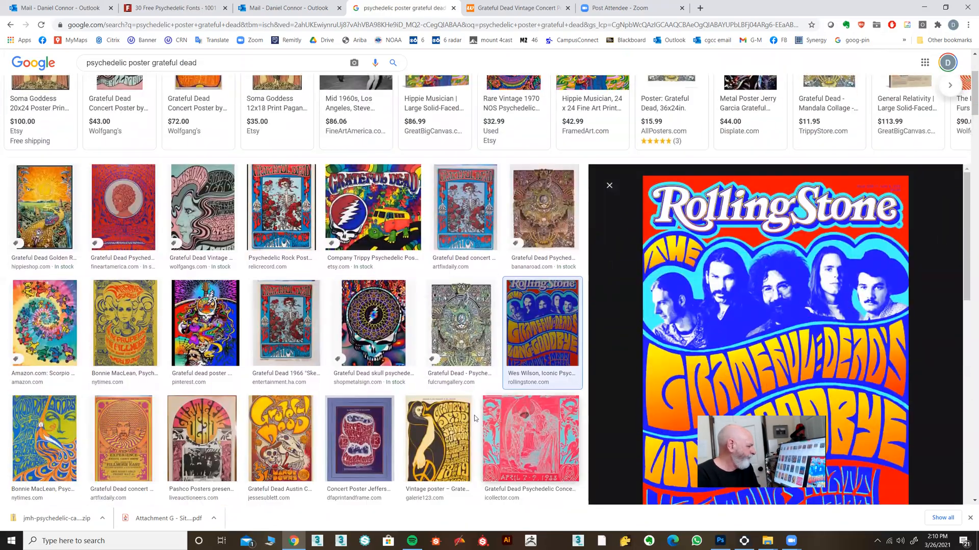
{"action": "scroll", "coordinate": [475, 419], "scroll_direction": "down", "scroll_amount": 8}
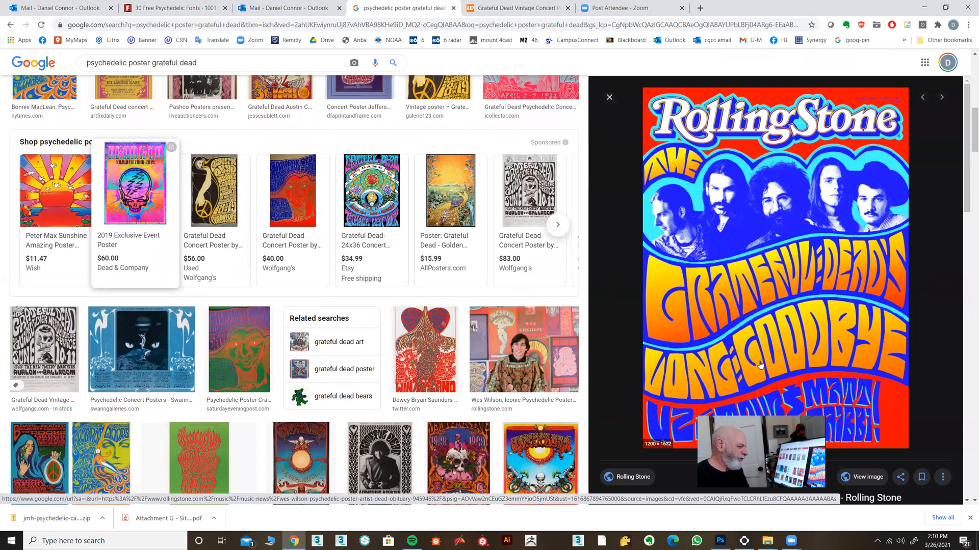
{"action": "left_click", "coordinate": [729, 541]}
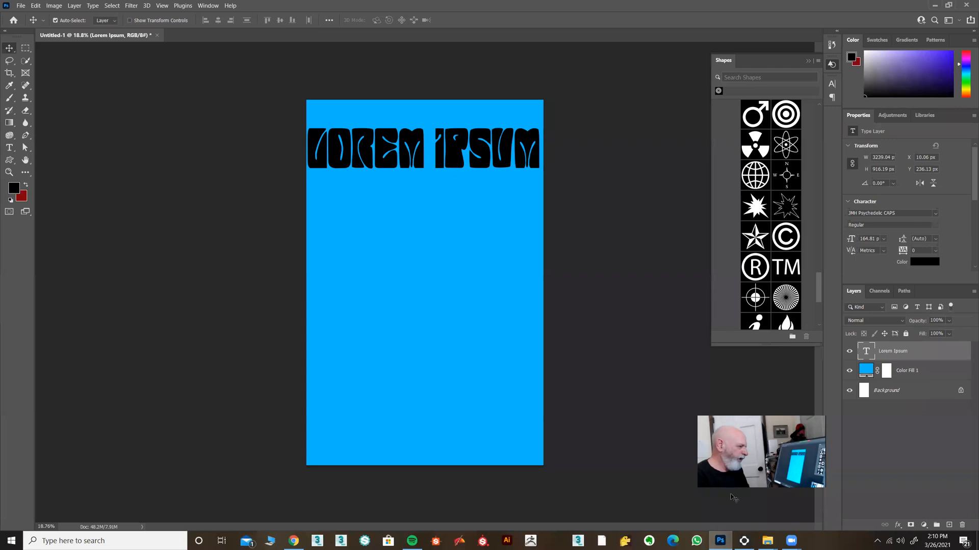
On a new layer above the text, brush five thin black wavy guide lines across the poster and toggle the layer's visibility
{"action": "left_click", "coordinate": [949, 525]}
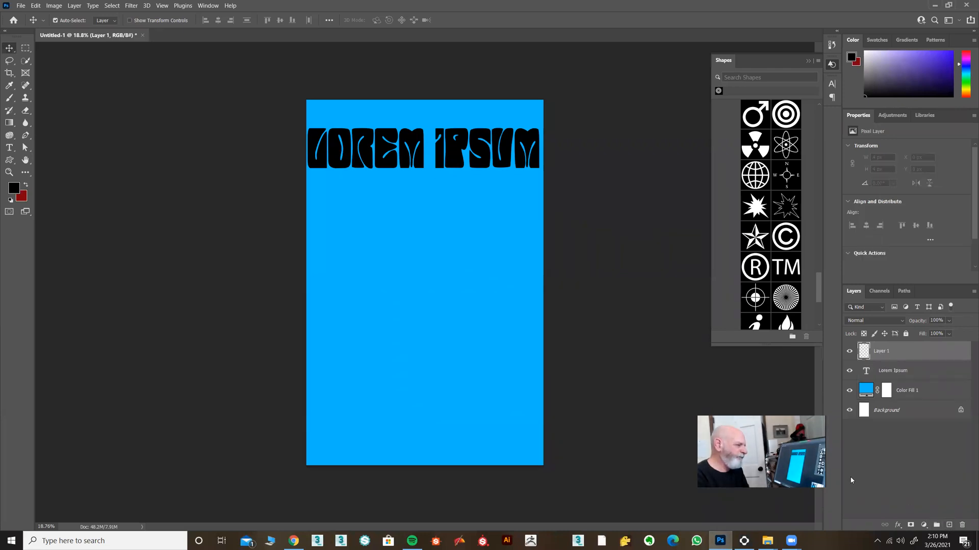
{"action": "key", "text": "b"}
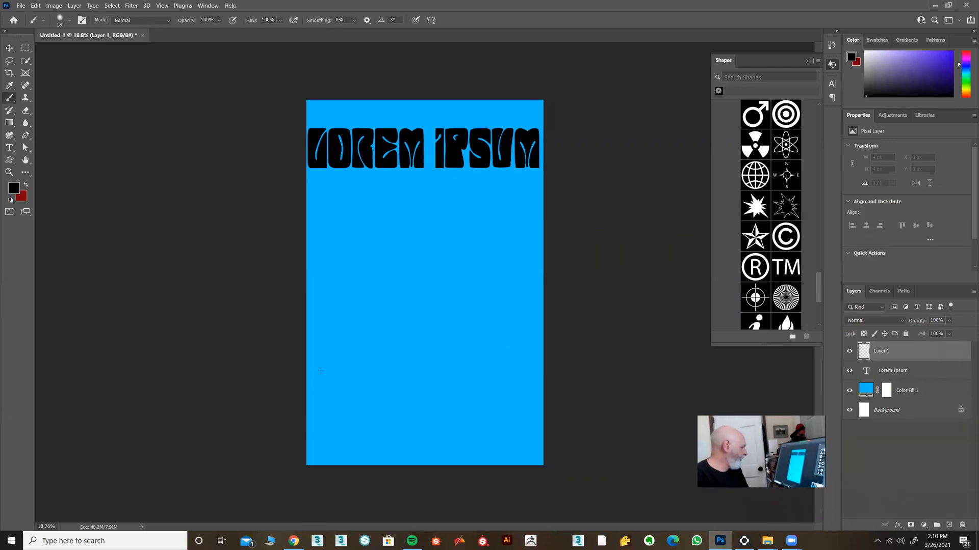
{"action": "mouse_move", "coordinate": [309, 462]}
{"action": "left_mouse_down"}
{"action": "mouse_move", "coordinate": [355, 394]}
{"action": "mouse_move", "coordinate": [406, 356]}
{"action": "mouse_move", "coordinate": [492, 328]}
{"action": "mouse_move", "coordinate": [608, 253]}
{"action": "mouse_move", "coordinate": [568, 199]}
{"action": "left_mouse_up"}
{"action": "mouse_move", "coordinate": [541, 233]}
{"action": "left_mouse_down"}
{"action": "mouse_move", "coordinate": [509, 261]}
{"action": "mouse_move", "coordinate": [444, 291]}
{"action": "mouse_move", "coordinate": [258, 357]}
{"action": "left_mouse_up"}
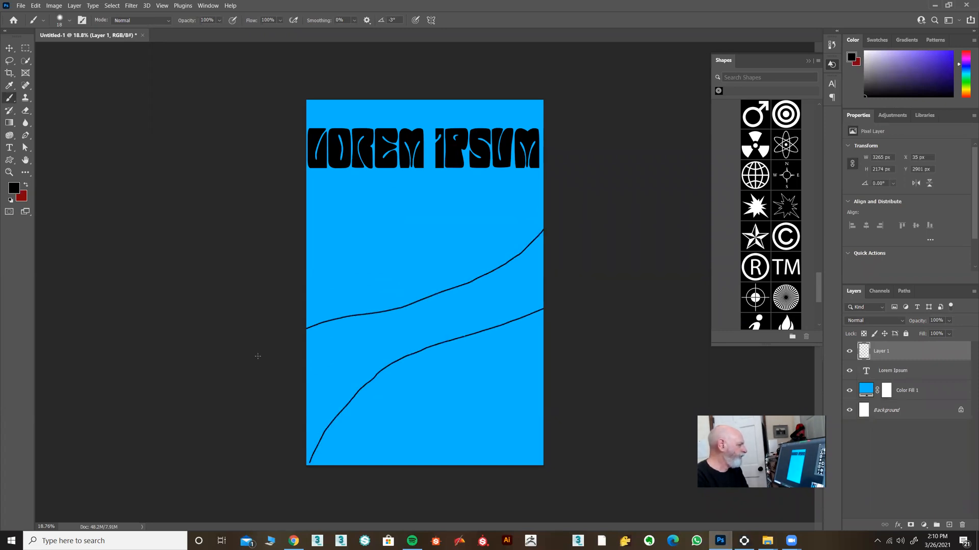
{"action": "left_click_drag", "start_coordinate": [548, 329], "coordinate": [419, 472]}
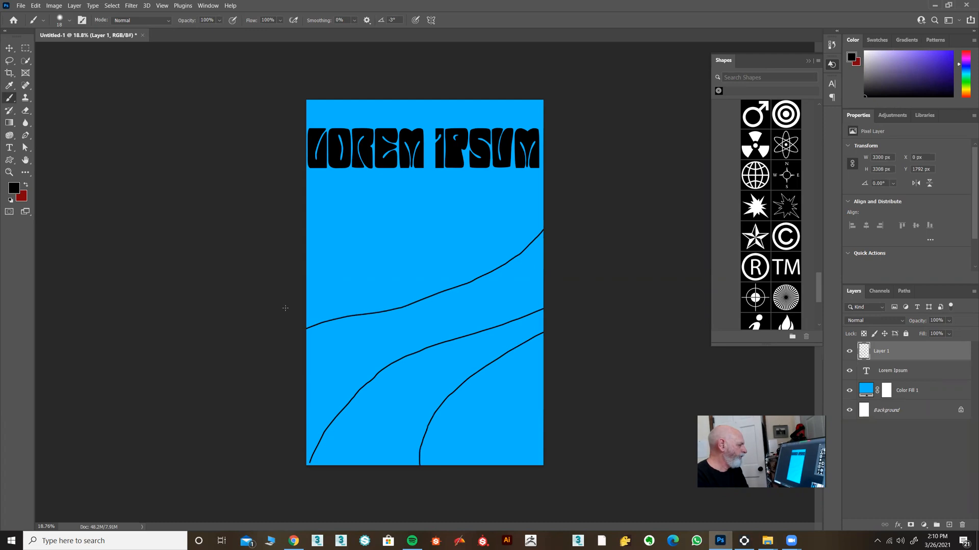
{"action": "mouse_move", "coordinate": [285, 306]}
{"action": "left_mouse_down"}
{"action": "mouse_move", "coordinate": [465, 206]}
{"action": "mouse_move", "coordinate": [469, 87]}
{"action": "left_mouse_up"}
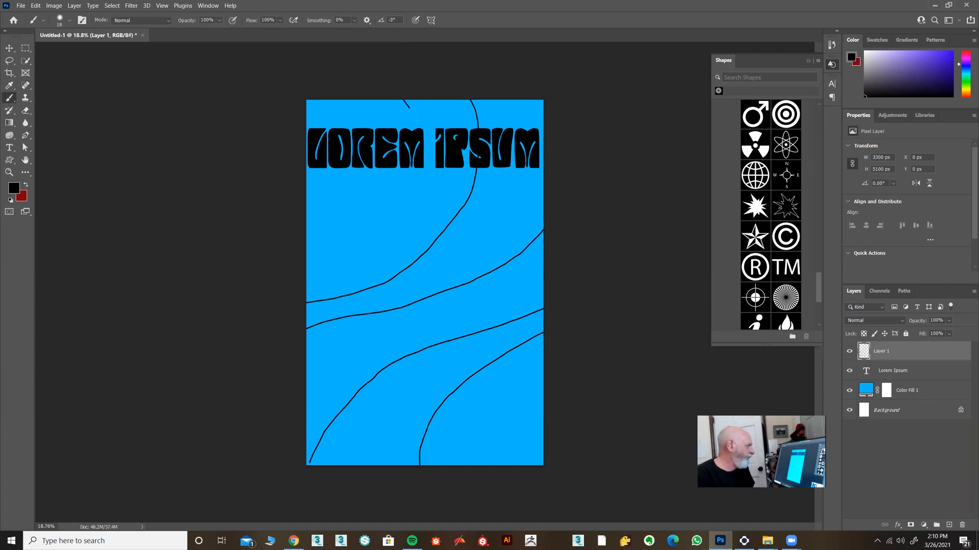
{"action": "mouse_move", "coordinate": [427, 185]}
{"action": "left_mouse_down"}
{"action": "mouse_move", "coordinate": [415, 238]}
{"action": "mouse_move", "coordinate": [366, 273]}
{"action": "mouse_move", "coordinate": [235, 256]}
{"action": "left_mouse_up"}
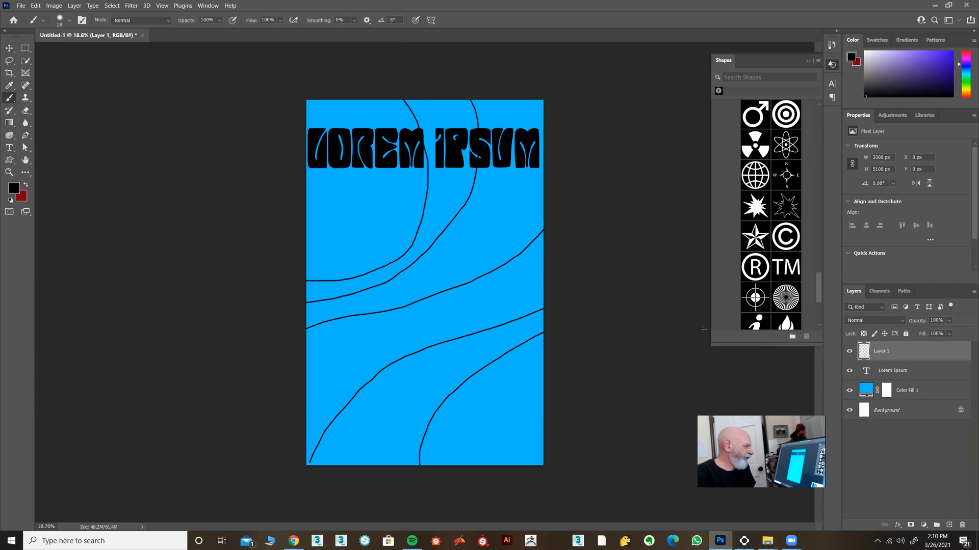
{"action": "left_click", "coordinate": [849, 351]}
{"action": "left_click", "coordinate": [850, 351]}
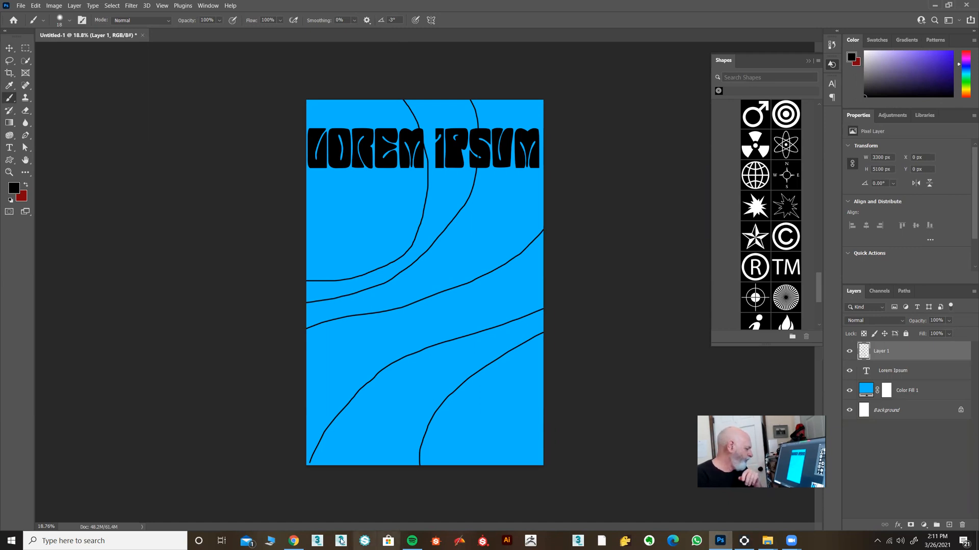
Switch to Chrome, browse the poster results, view Wes Wilson's red and blue Grateful Dead poster on Wolfgang's, and return to the results
{"action": "left_click", "coordinate": [294, 541]}
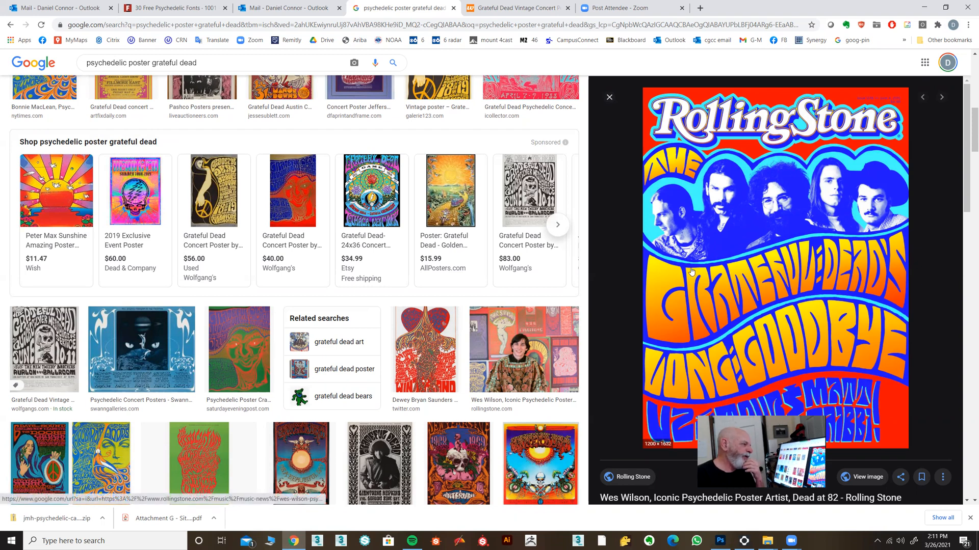
{"action": "scroll", "coordinate": [443, 262], "scroll_direction": "up", "scroll_amount": 3}
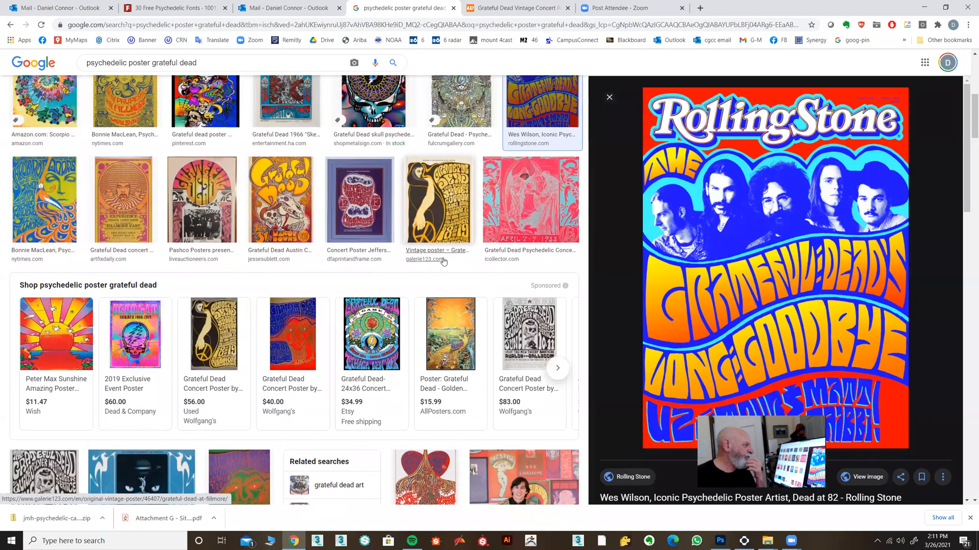
{"action": "scroll", "coordinate": [443, 262], "scroll_direction": "up", "scroll_amount": 4}
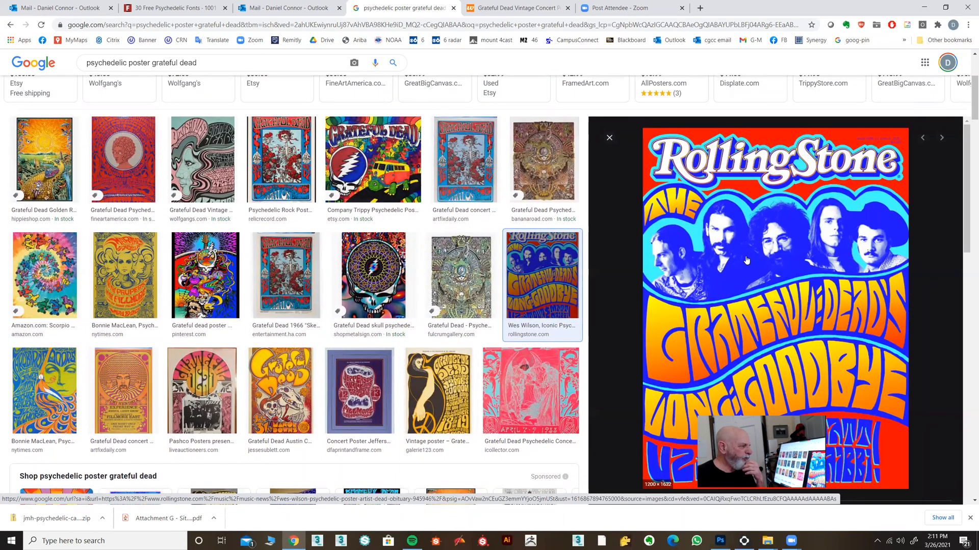
{"action": "scroll", "coordinate": [360, 271], "scroll_direction": "down", "scroll_amount": 2}
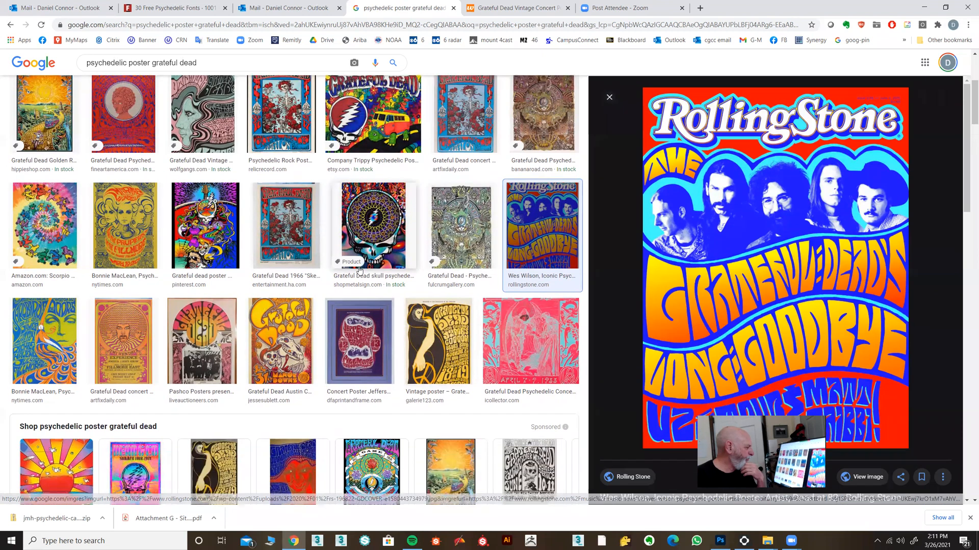
{"action": "scroll", "coordinate": [360, 271], "scroll_direction": "down", "scroll_amount": 3}
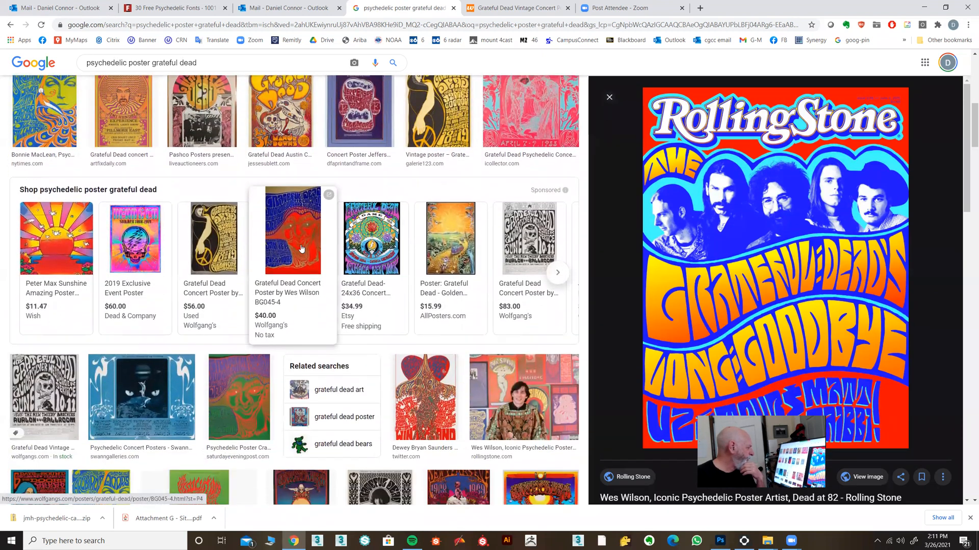
{"action": "left_click", "coordinate": [301, 249]}
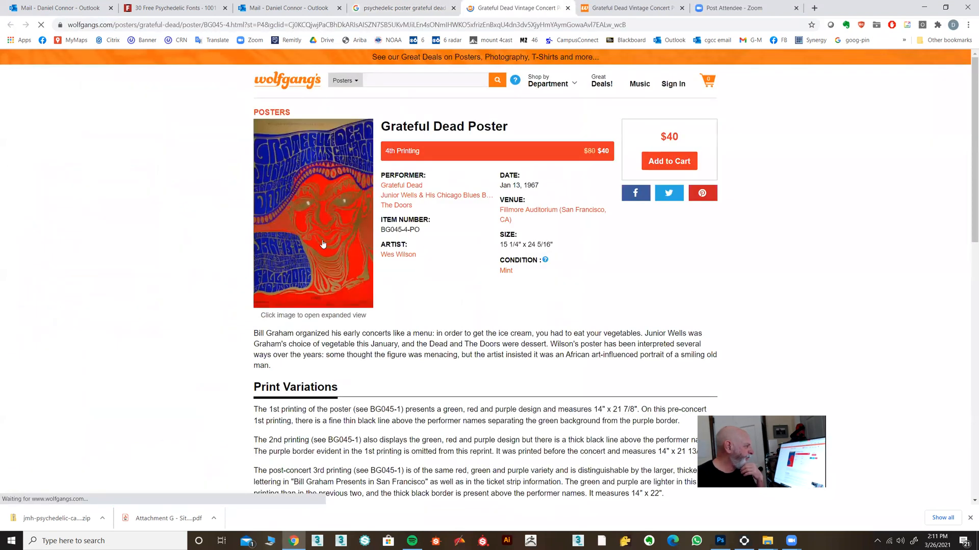
{"action": "left_click", "coordinate": [400, 7]}
Search images for "psychedelic poster grateful dead doors" and preview the Amazon poster with the arched Doors lettering
{"action": "scroll", "coordinate": [236, 210], "scroll_direction": "up", "scroll_amount": 5}
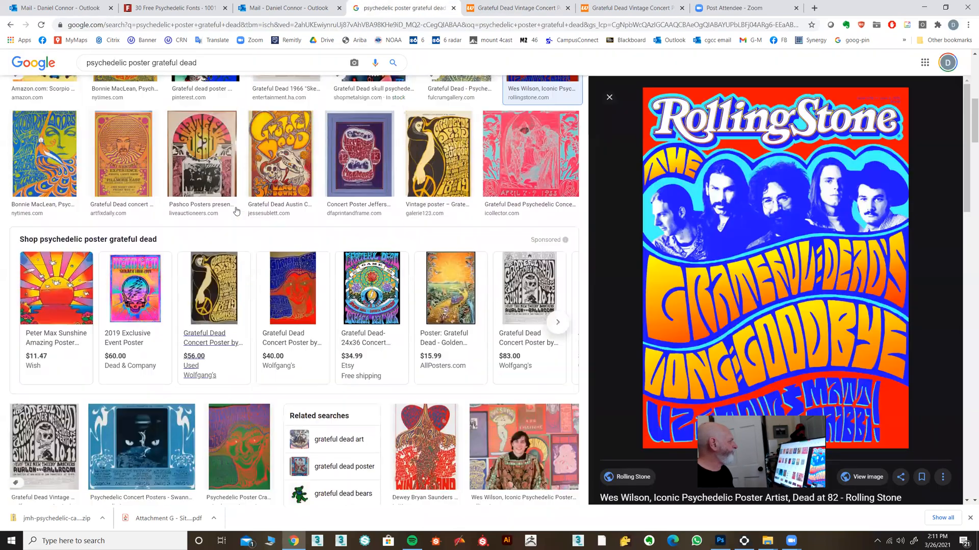
{"action": "left_click", "coordinate": [230, 63]}
{"action": "type", "text": "d"}
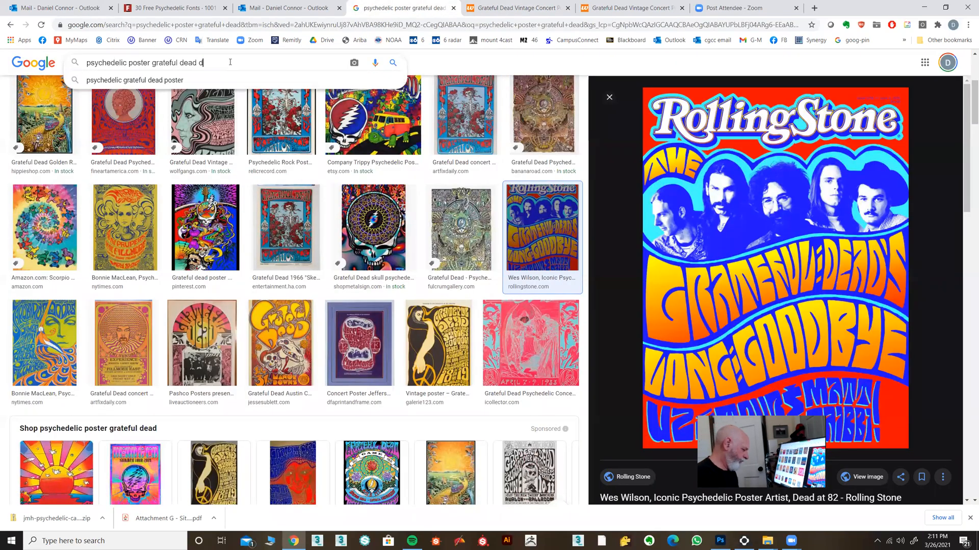
{"action": "type", "text": "oors"}
{"action": "key", "text": "Return"}
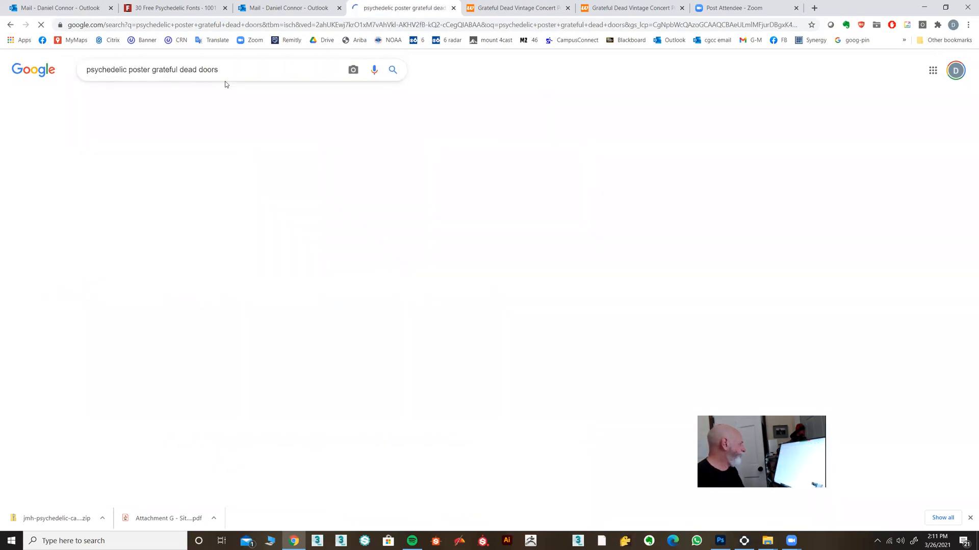
{"action": "scroll", "coordinate": [240, 119], "scroll_direction": "down", "scroll_amount": 3}
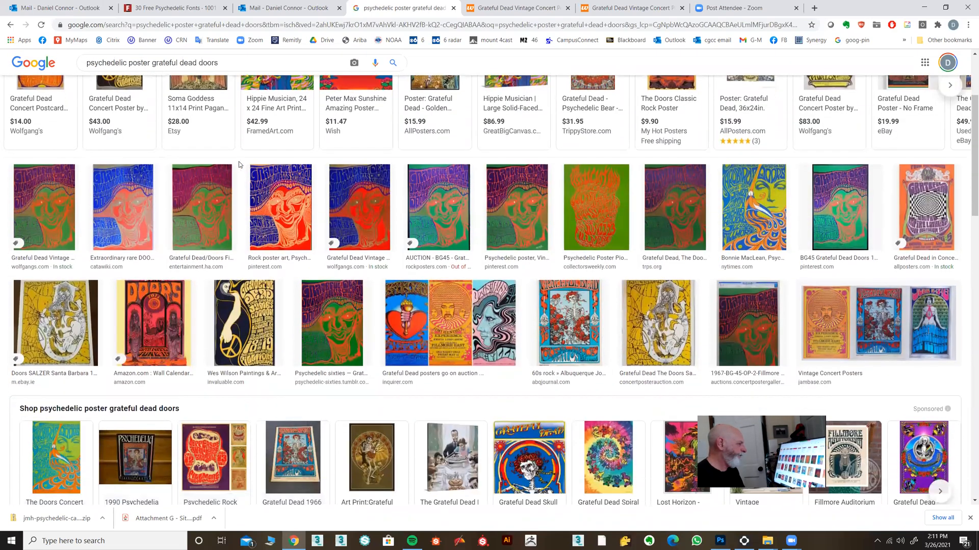
{"action": "scroll", "coordinate": [239, 164], "scroll_direction": "down", "scroll_amount": 2}
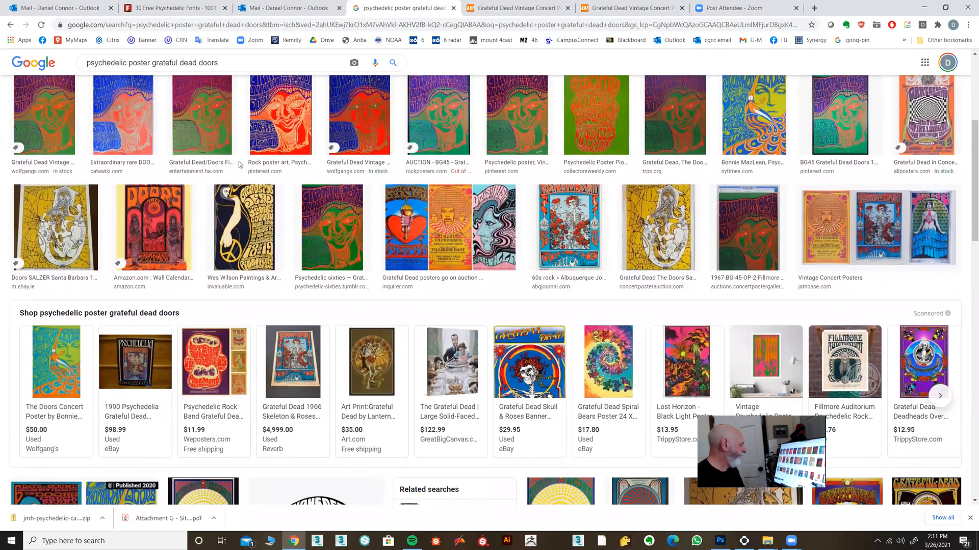
{"action": "left_click", "coordinate": [166, 204]}
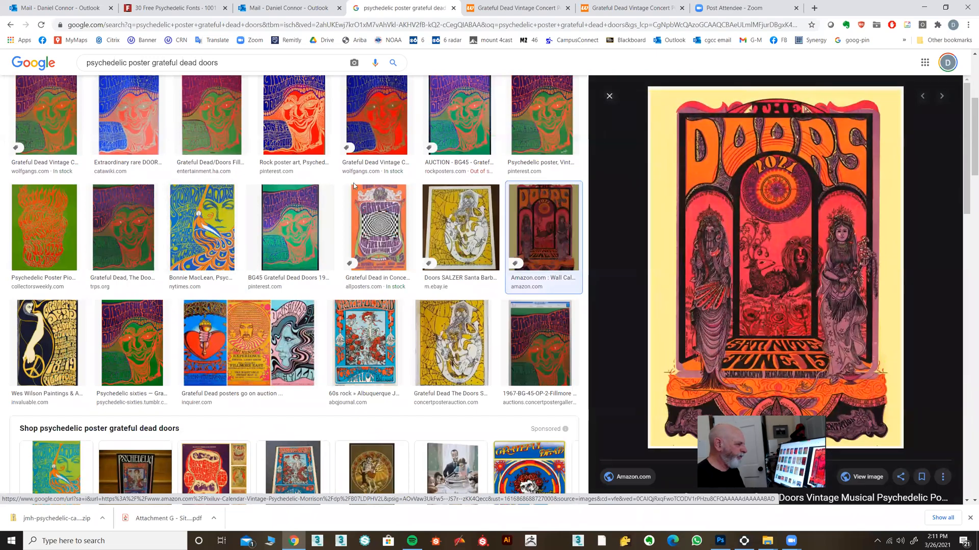
Change the image search to "psychedelic poster grateful dead hendrix" and look over the poster results
{"action": "scroll", "coordinate": [354, 182], "scroll_direction": "up", "scroll_amount": 3}
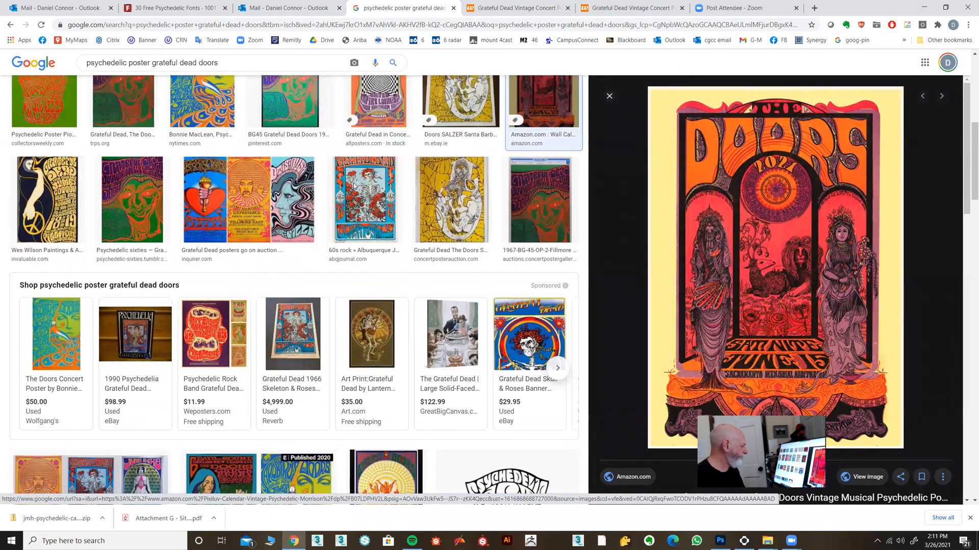
{"action": "scroll", "coordinate": [343, 183], "scroll_direction": "up", "scroll_amount": 2}
{"action": "left_click_drag", "start_coordinate": [198, 70], "coordinate": [299, 70]}
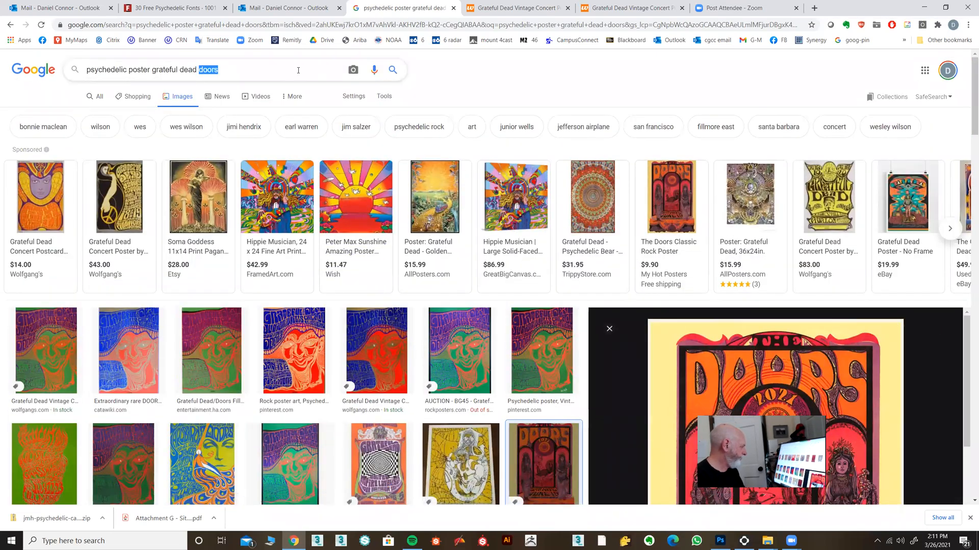
{"action": "type", "text": "hendri"}
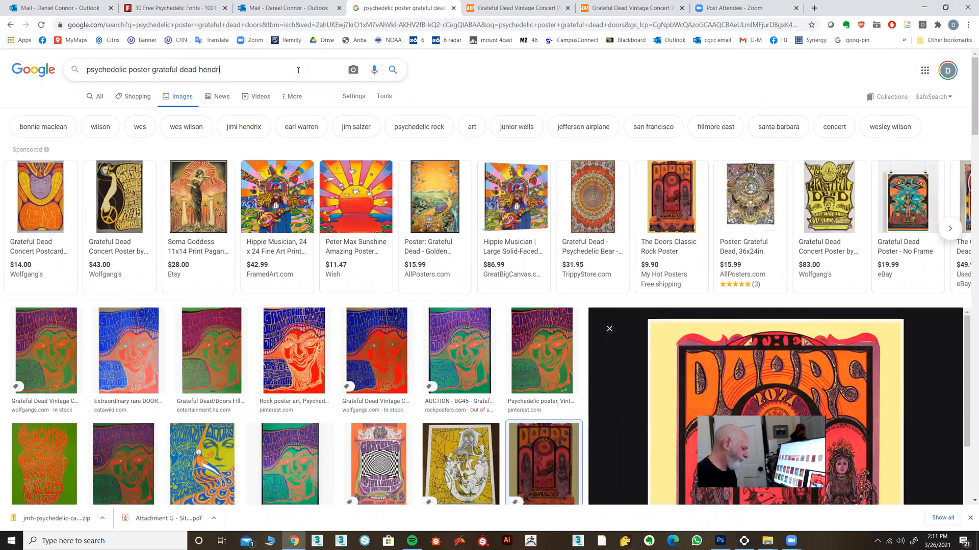
{"action": "type", "text": "x"}
{"action": "key", "text": "Return"}
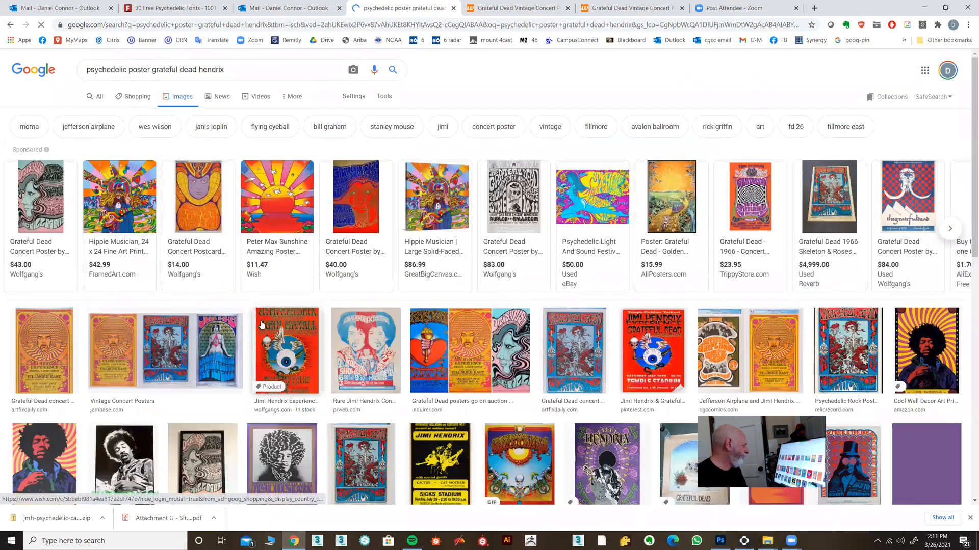
{"action": "scroll", "coordinate": [261, 325], "scroll_direction": "down", "scroll_amount": 2}
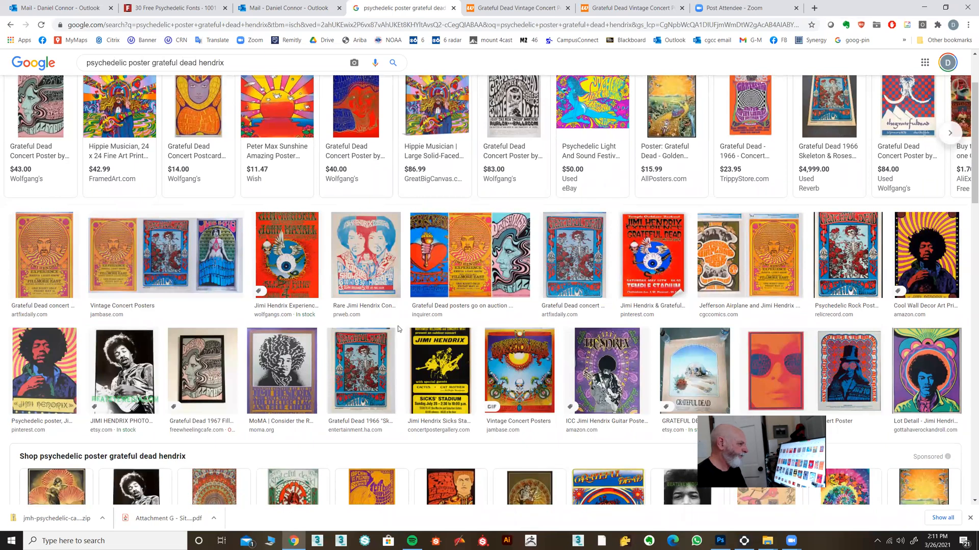
Examine the Amazon Jimi Hendrix poster with the yellow and pink swirl background and its name banner
{"action": "left_click", "coordinate": [926, 254]}
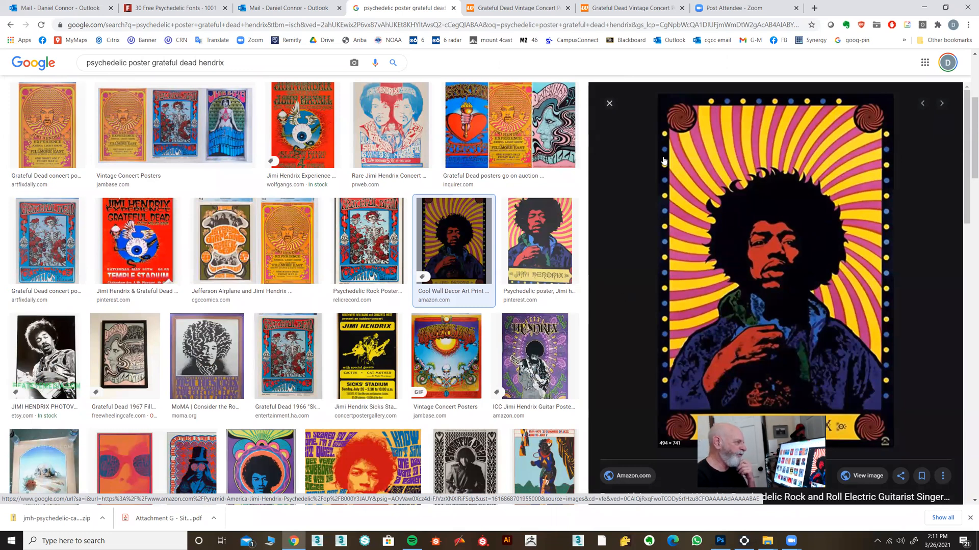
{"action": "scroll", "coordinate": [830, 234], "scroll_direction": "down", "scroll_amount": 1}
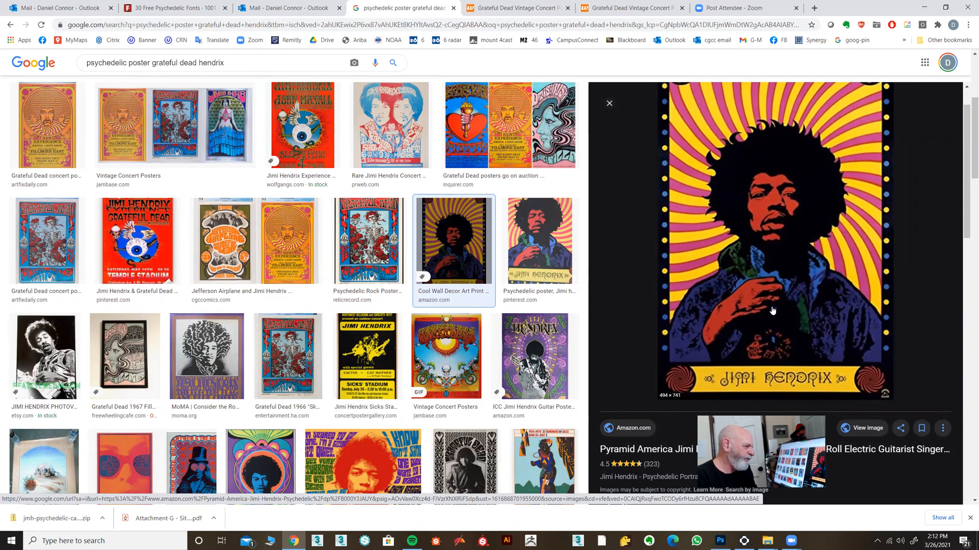
{"action": "scroll", "coordinate": [481, 402], "scroll_direction": "down", "scroll_amount": 1}
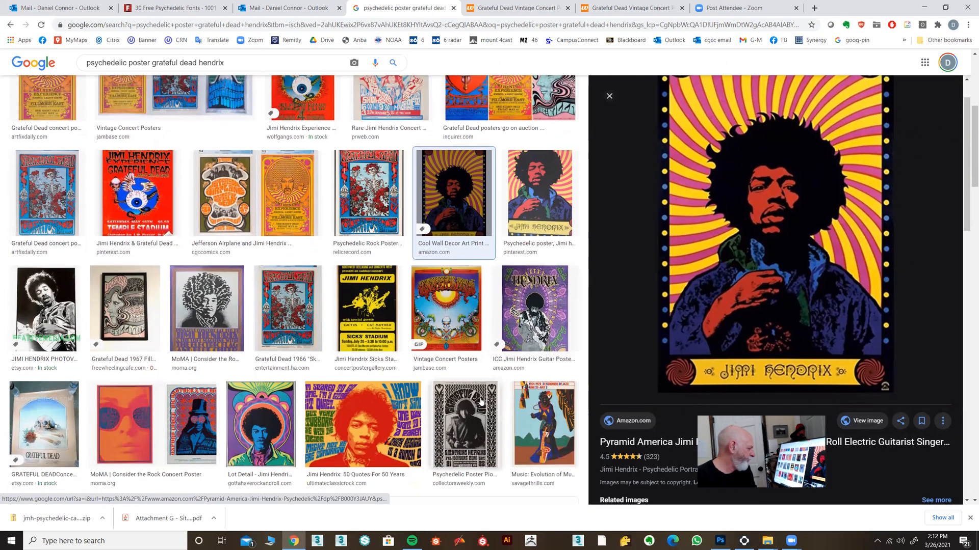
Compare the "Jimi Hendrix: 50 Quotes For 50 Years" lettering with the purple Gotta Have Rock and Roll poster and the swirl-background Hendrix poster
{"action": "left_click", "coordinate": [481, 402]}
{"action": "left_click", "coordinate": [310, 429]}
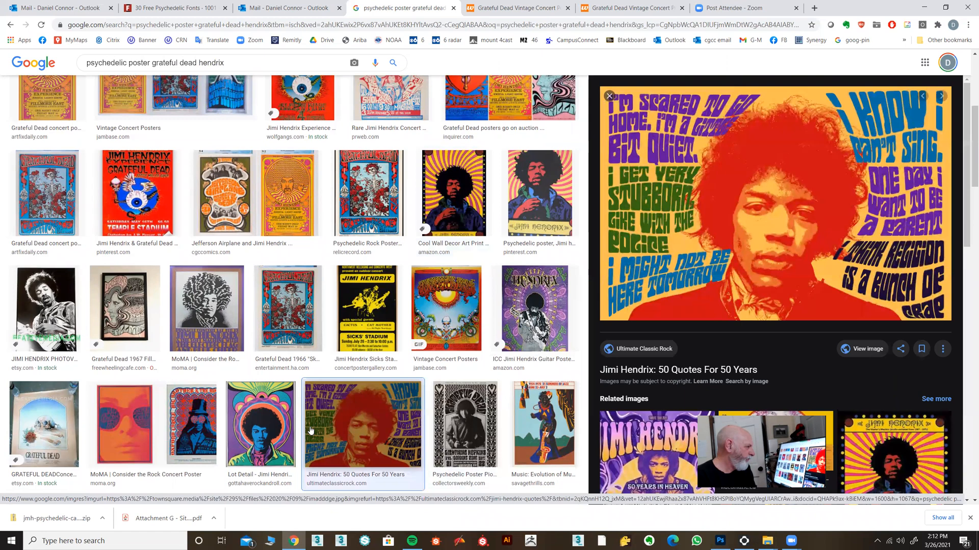
{"action": "left_click", "coordinate": [251, 426]}
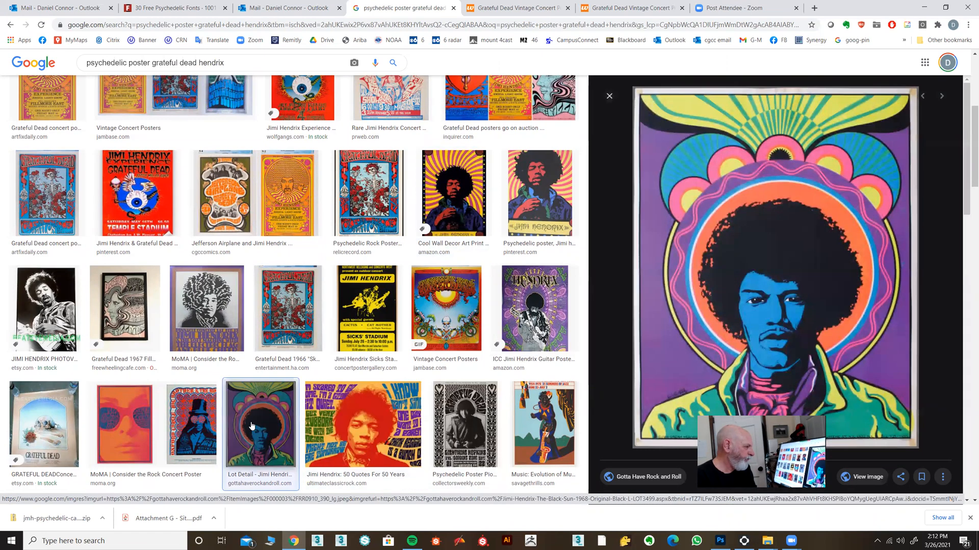
{"action": "left_click", "coordinate": [356, 426]}
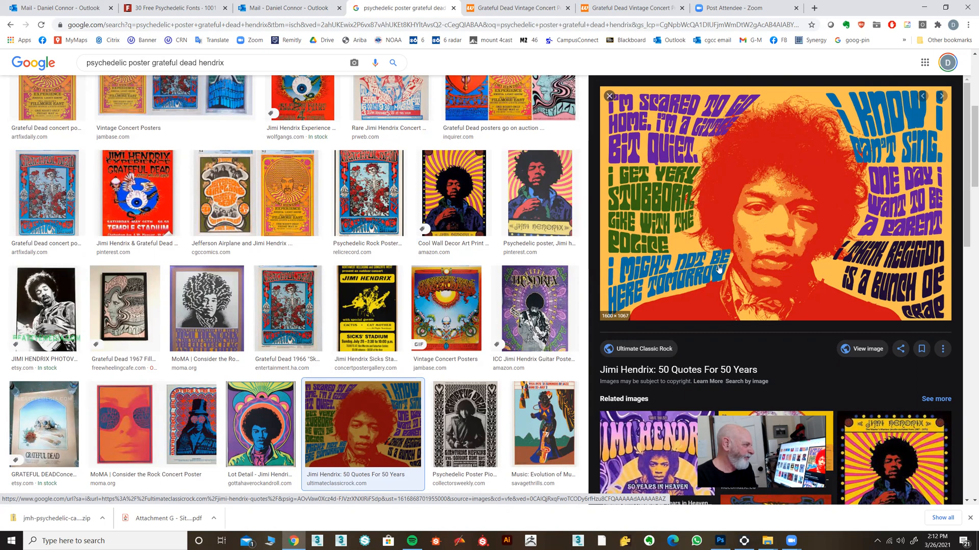
{"action": "left_click", "coordinate": [456, 203]}
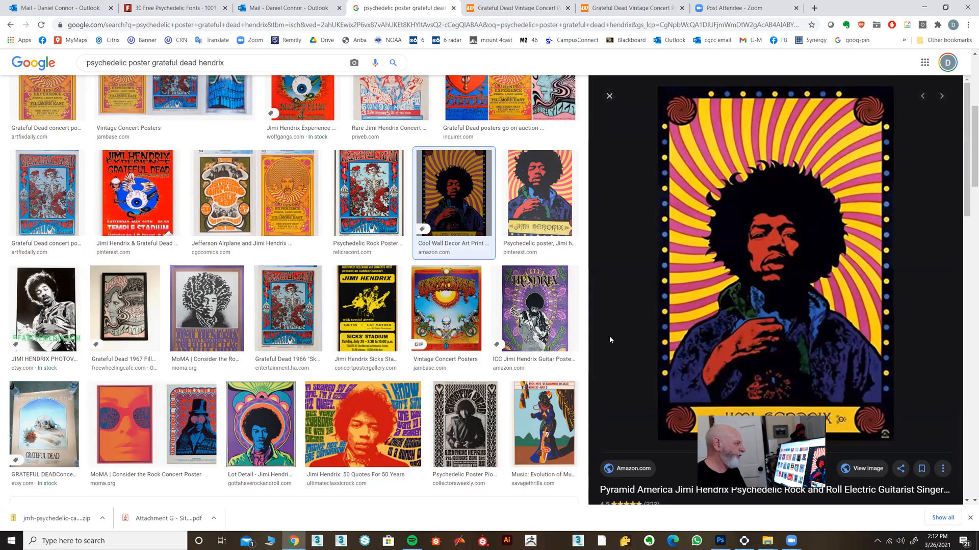
{"action": "scroll", "coordinate": [607, 342], "scroll_direction": "up", "scroll_amount": 3}
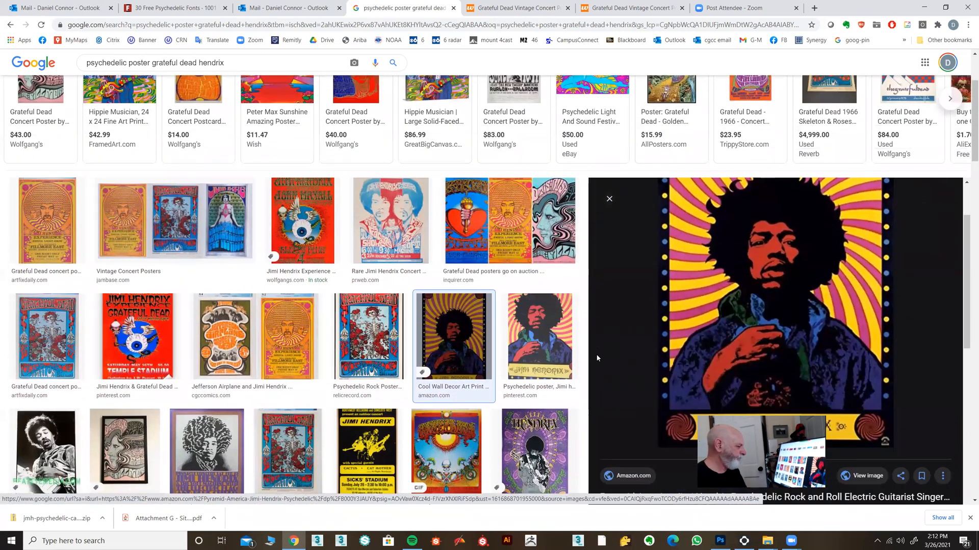
Switch to Photoshop and move the Lorem Ipsum lettering straight down so it overlaps the upper wavy lines
{"action": "left_click", "coordinate": [720, 541]}
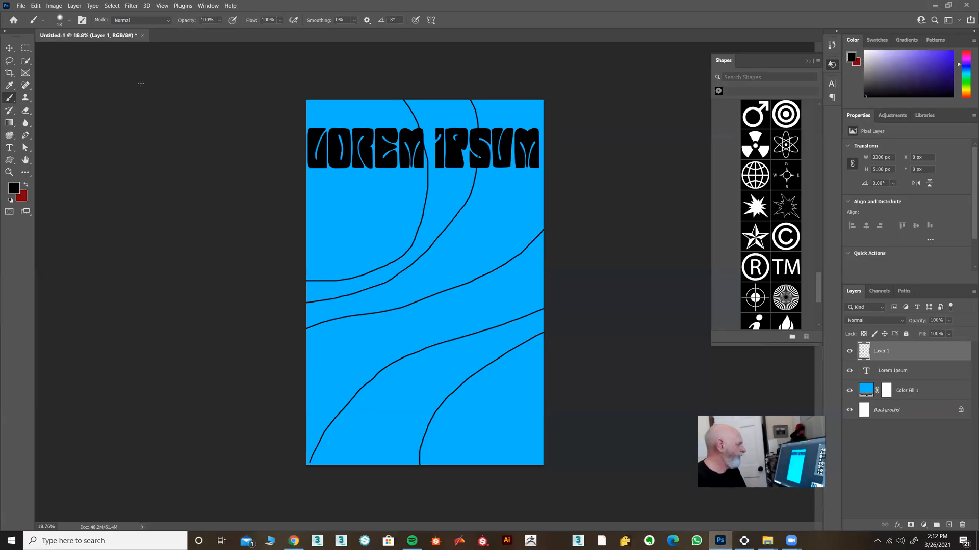
{"action": "left_click", "coordinate": [15, 51]}
{"action": "left_click_drag", "start_coordinate": [380, 148], "coordinate": [386, 201]}
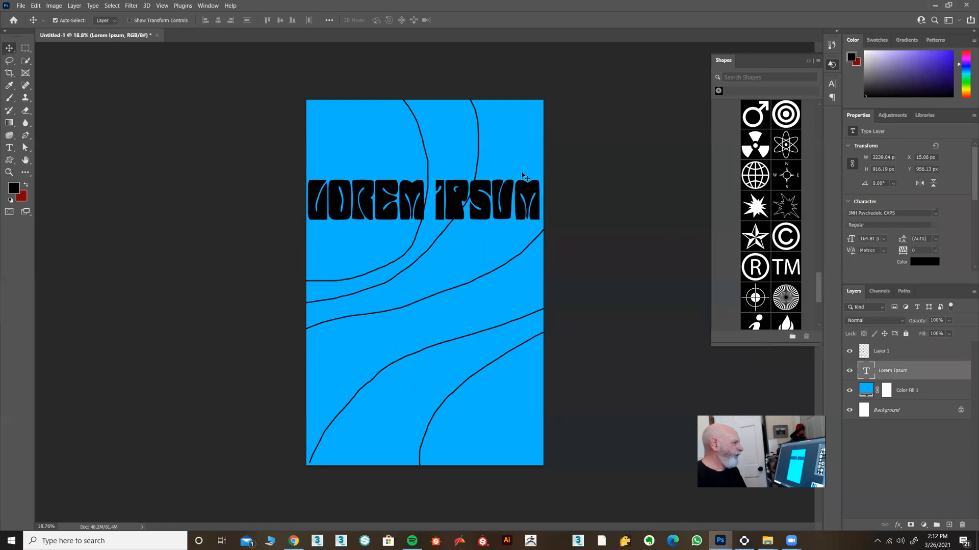
Set the Lorem Ipsum lettering's color to bright pink #ff0084
{"action": "left_click", "coordinate": [10, 148]}
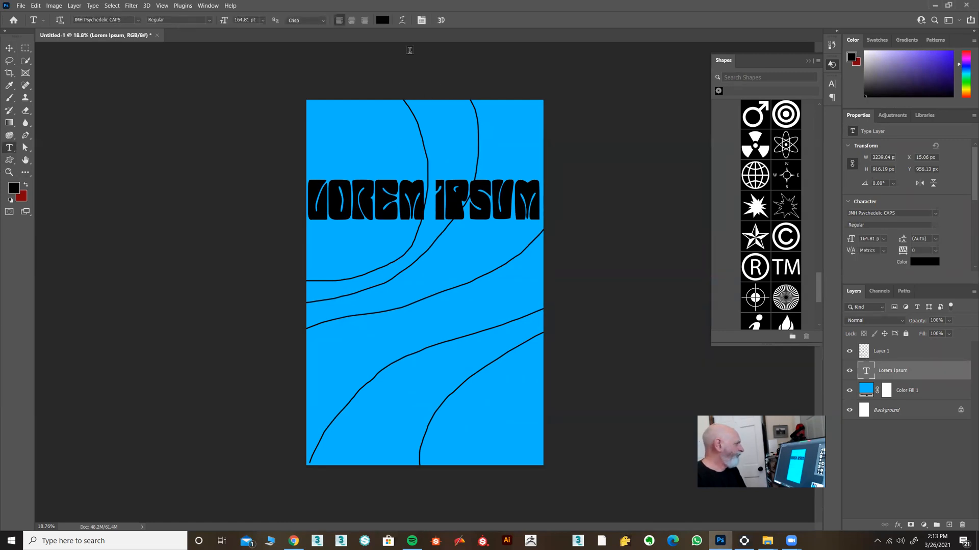
{"action": "left_click", "coordinate": [383, 20]}
{"action": "left_click_drag", "start_coordinate": [330, 368], "coordinate": [360, 393]}
{"action": "left_click", "coordinate": [353, 393]}
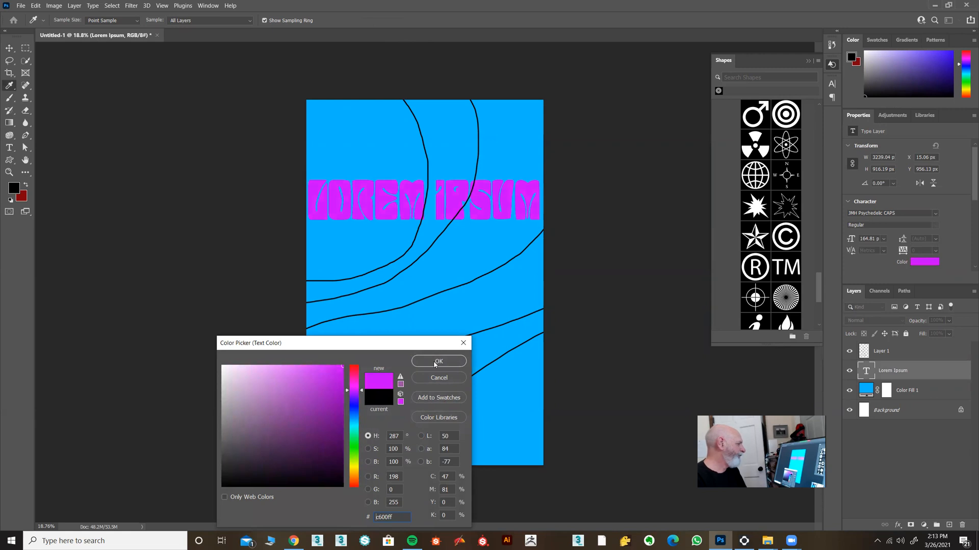
{"action": "left_click", "coordinate": [356, 379]}
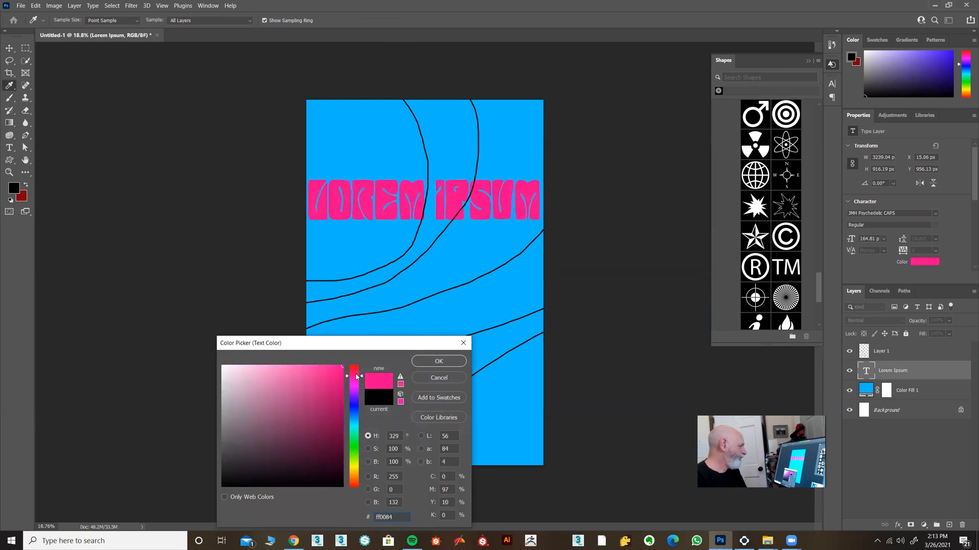
{"action": "left_click", "coordinate": [437, 361]}
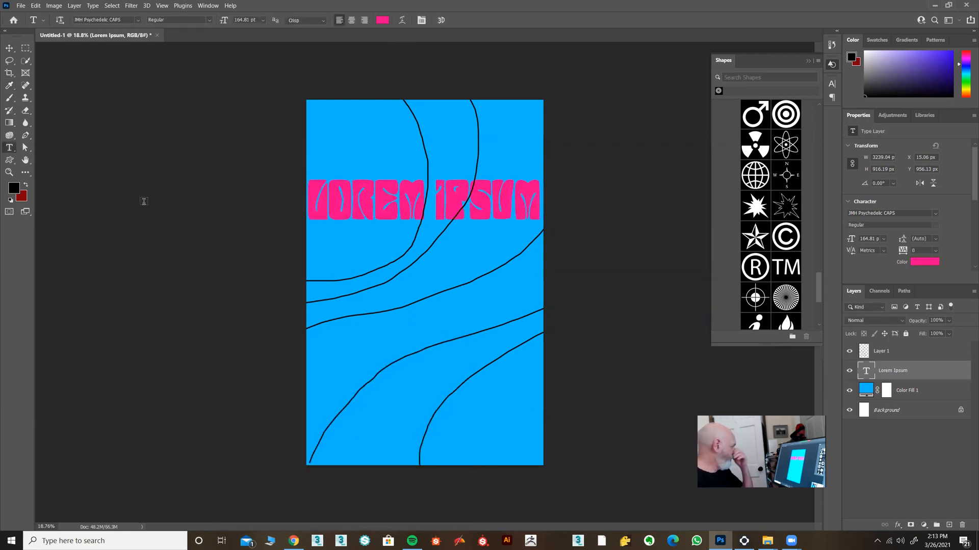
Return the Lorem Ipsum lettering to black #000000 by sampling one of the drawn lines
{"action": "left_click", "coordinate": [382, 20]}
{"action": "left_click", "coordinate": [323, 298]}
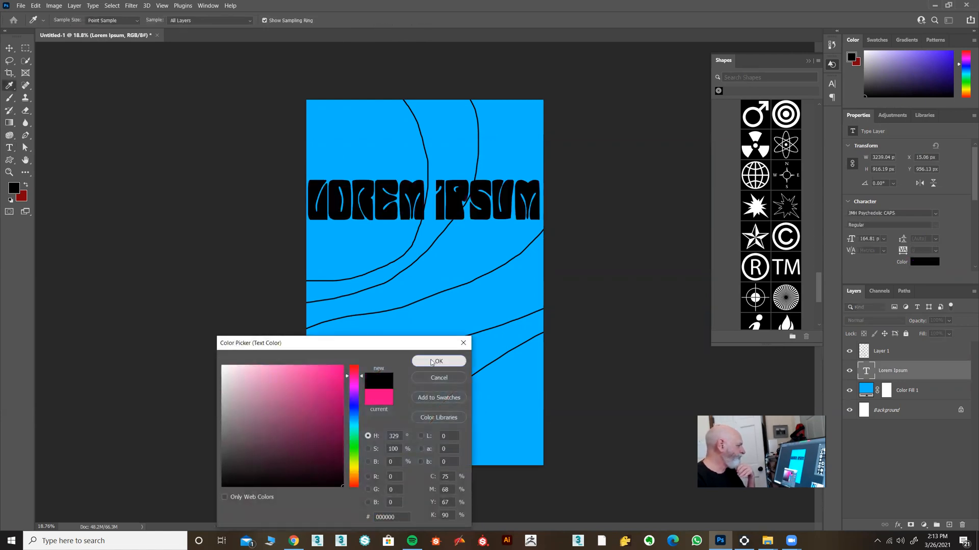
{"action": "left_click", "coordinate": [431, 361]}
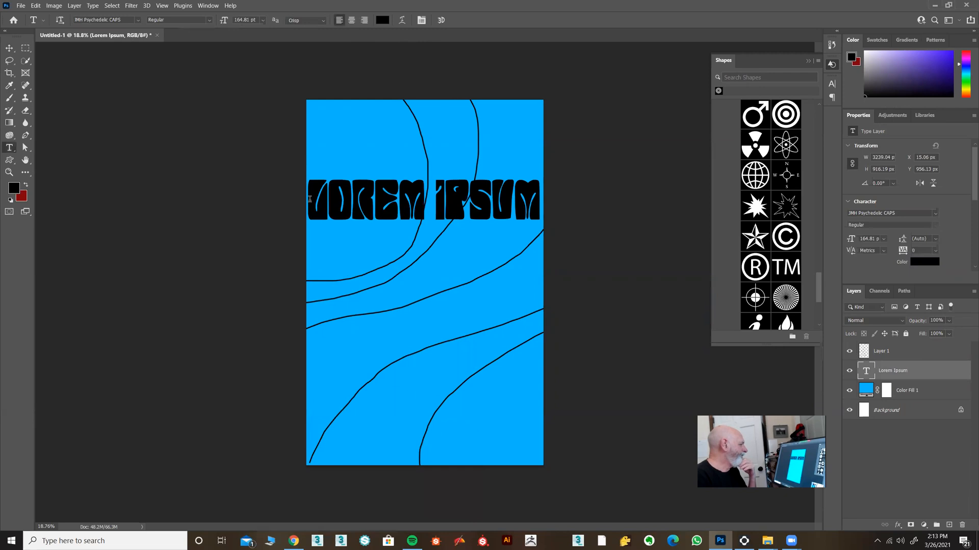
{"action": "left_click", "coordinate": [36, 5]}
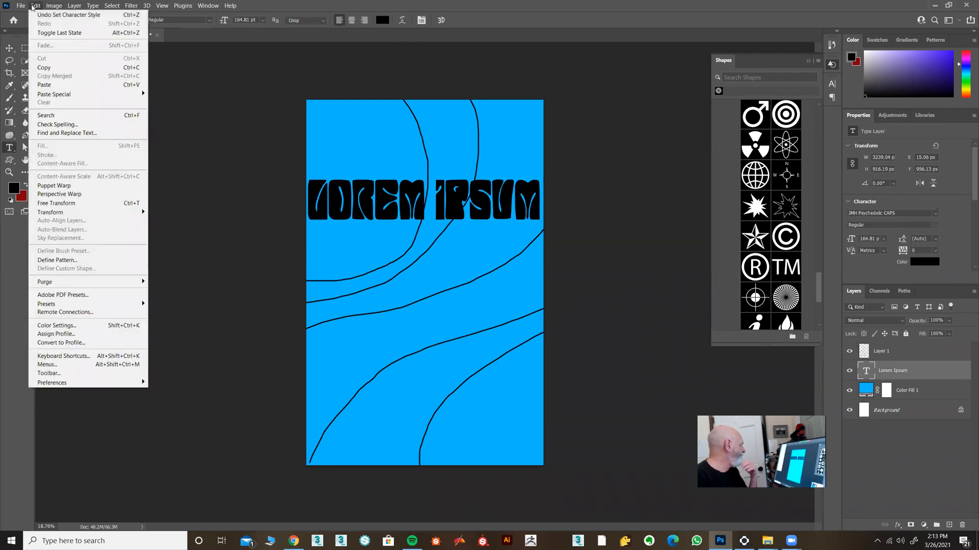
{"action": "mouse_move", "coordinate": [59, 214]}
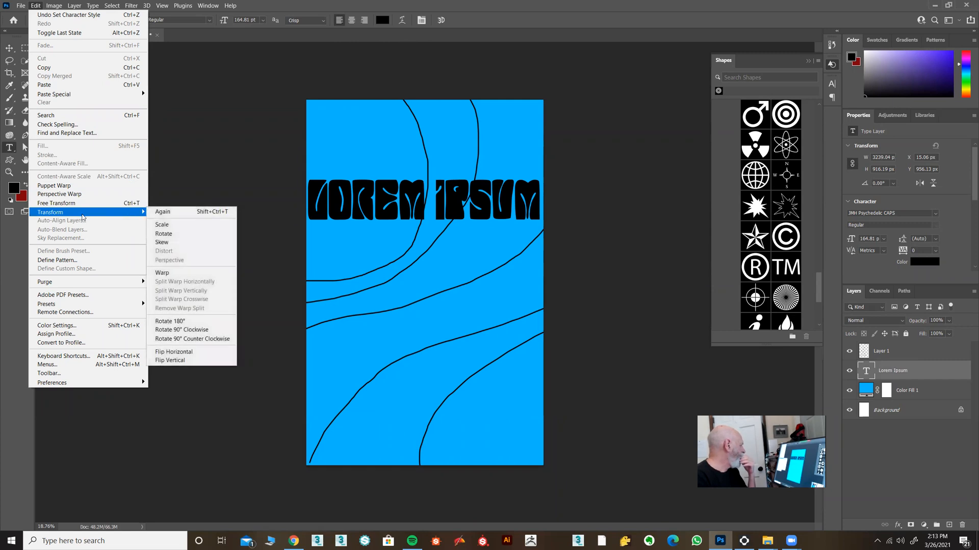
{"action": "left_click", "coordinate": [183, 274]}
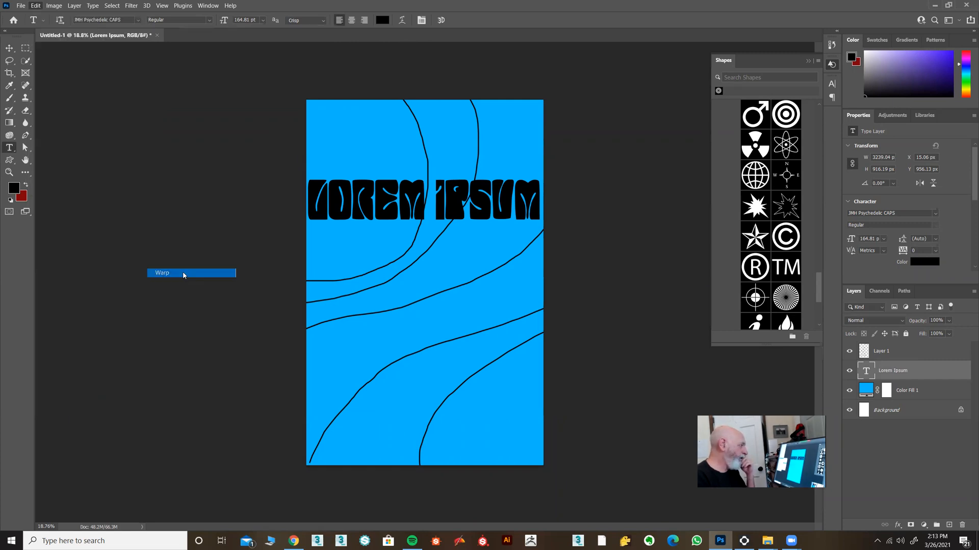
{"action": "left_click_drag", "start_coordinate": [357, 223], "coordinate": [336, 272]}
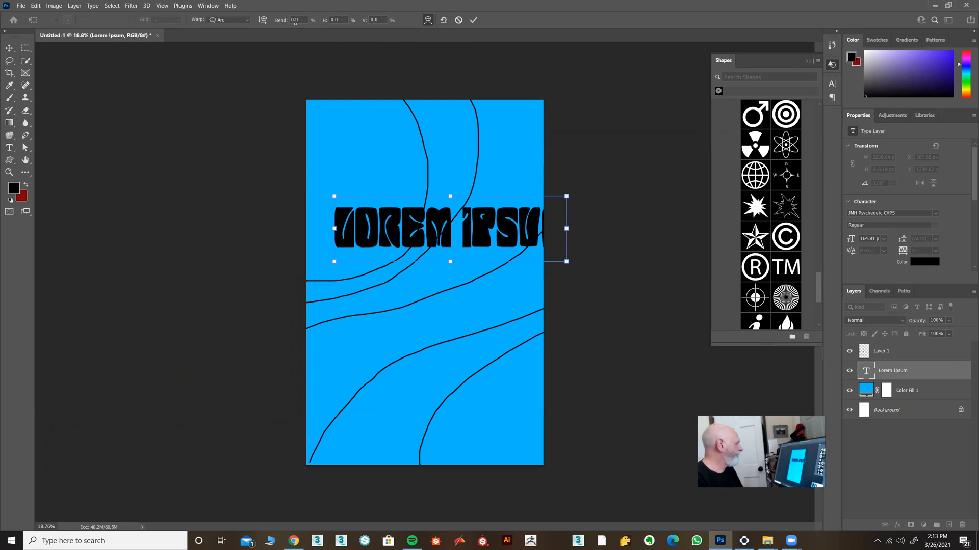
{"action": "left_click", "coordinate": [458, 20]}
{"action": "left_click", "coordinate": [36, 5]}
{"action": "mouse_move", "coordinate": [74, 213]}
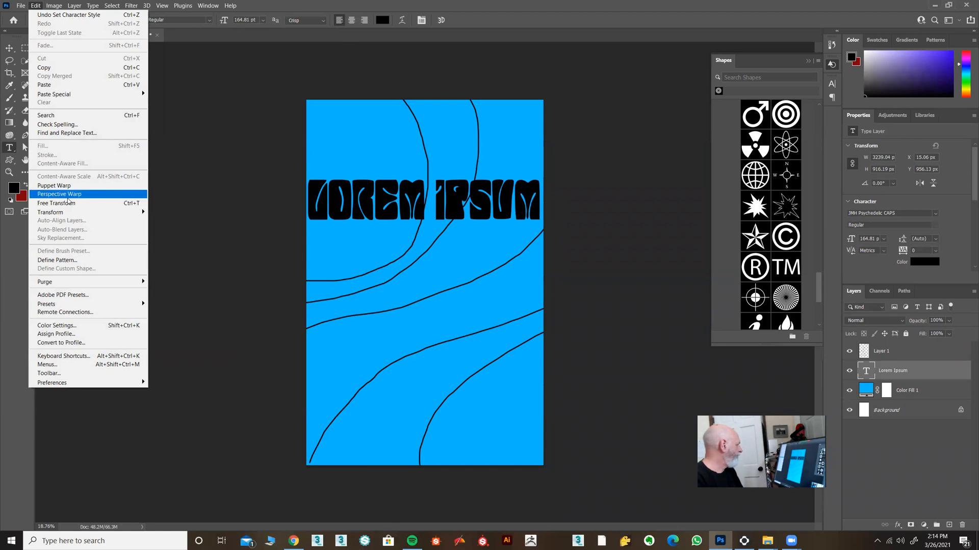
{"action": "mouse_move", "coordinate": [64, 4]}
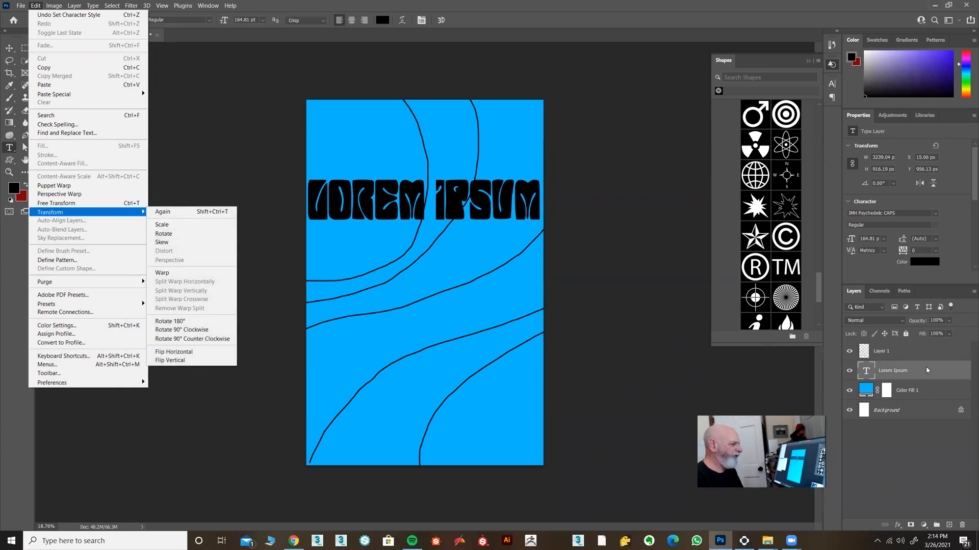
{"action": "left_click", "coordinate": [74, 5]}
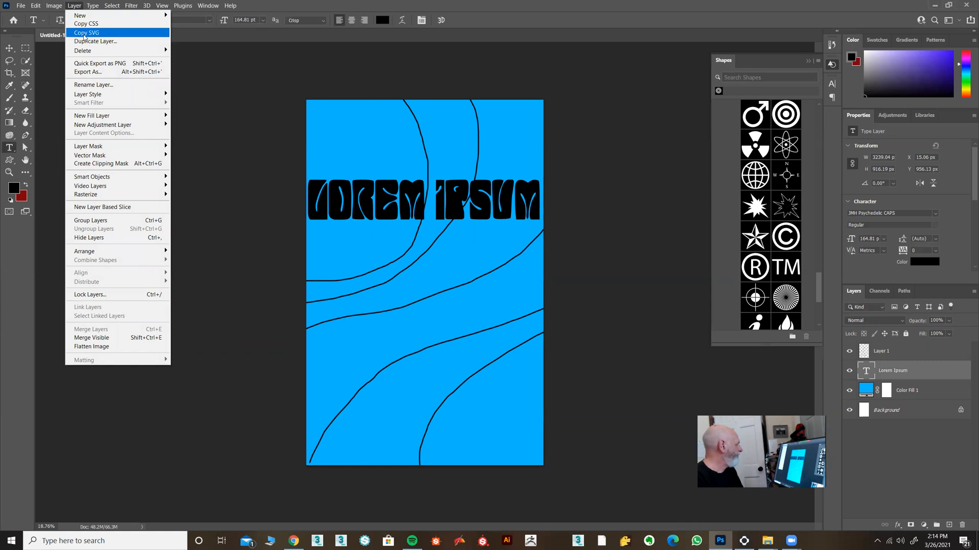
{"action": "mouse_move", "coordinate": [56, 9]}
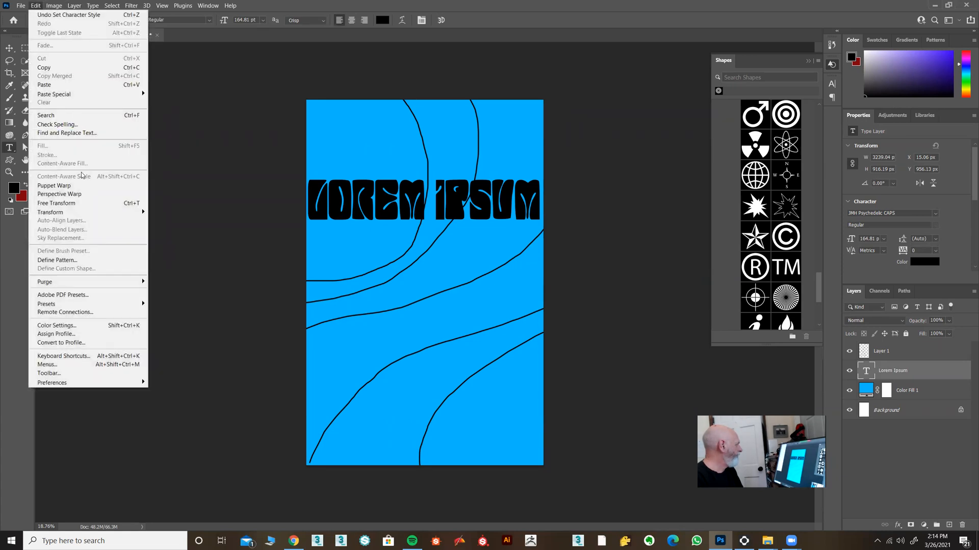
{"action": "mouse_move", "coordinate": [76, 212]}
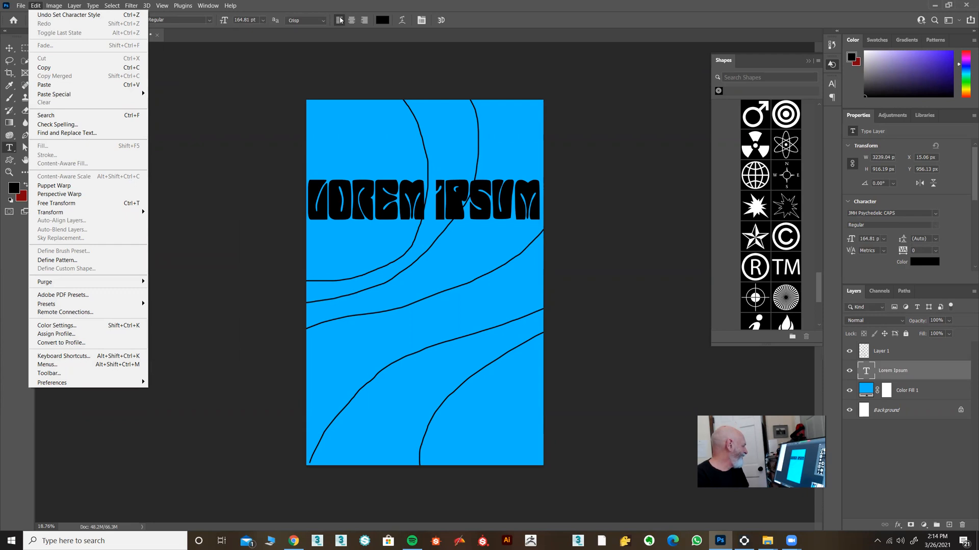
{"action": "left_click", "coordinate": [303, 4]}
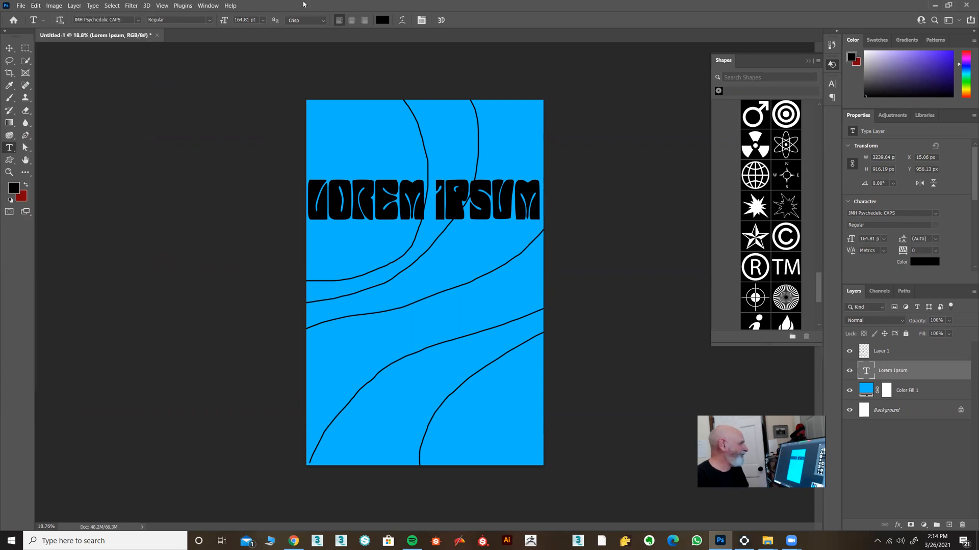